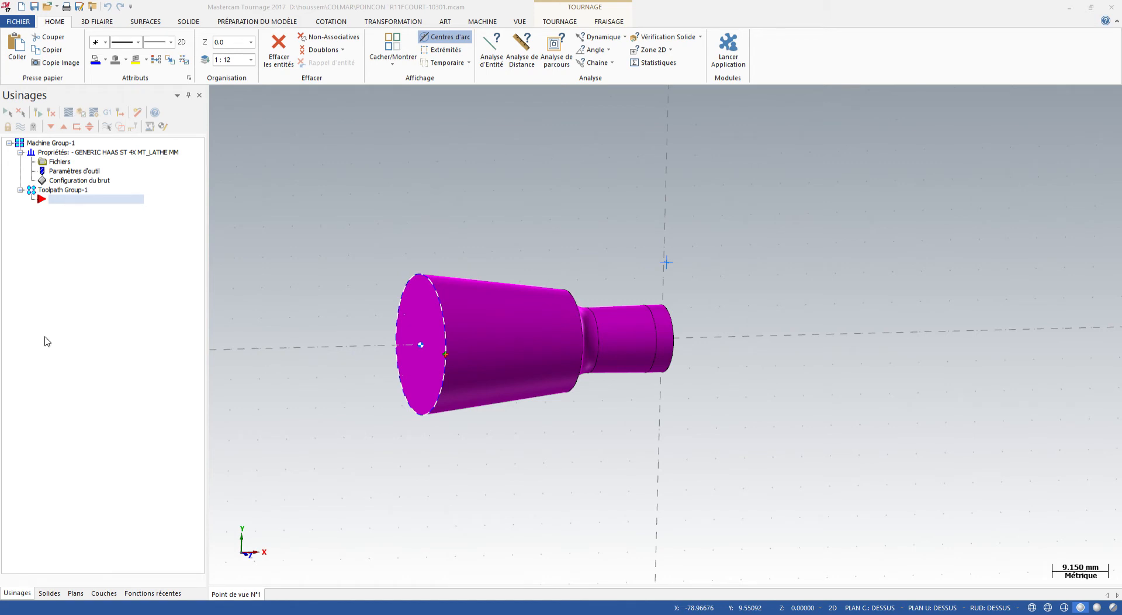
Step: Set the view to Dessus and define the bar stock around the part in the machine group's stock setup
click(43, 338)
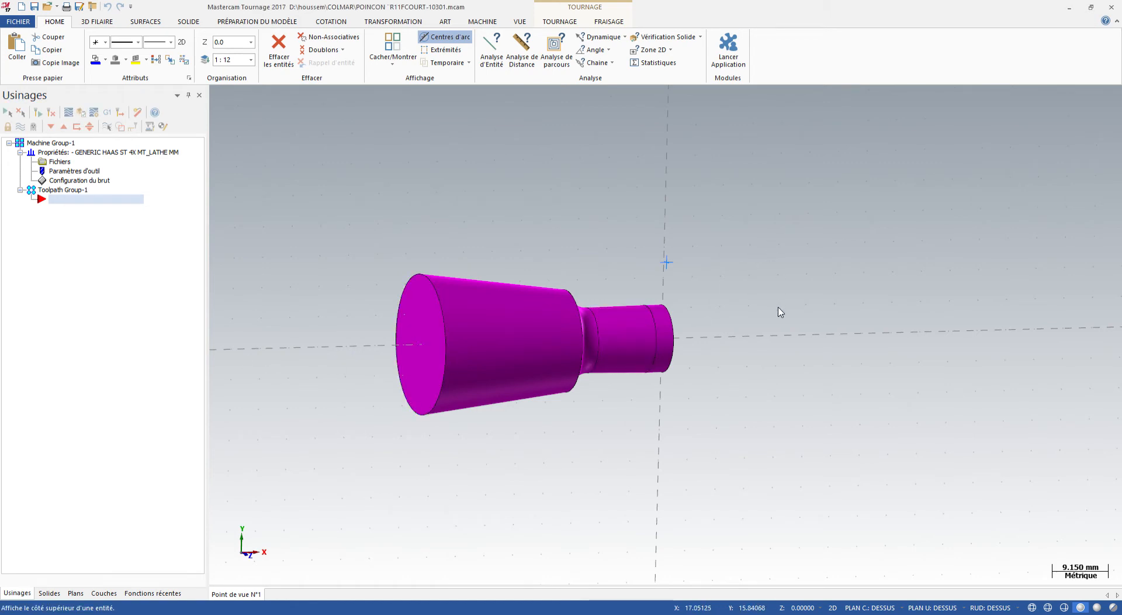
key(alt+1)
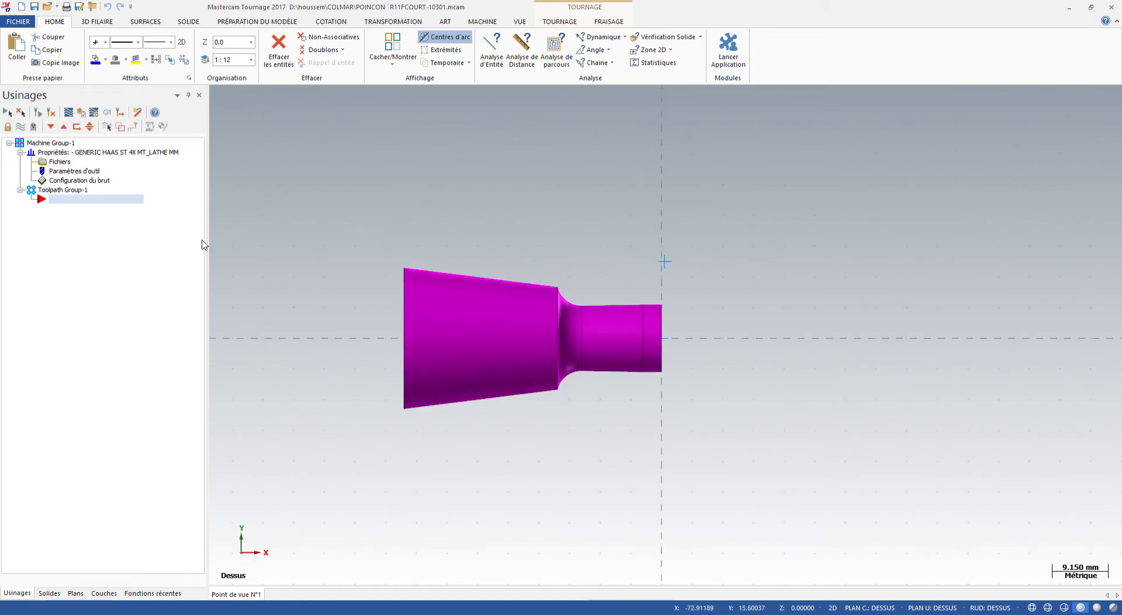
click(94, 181)
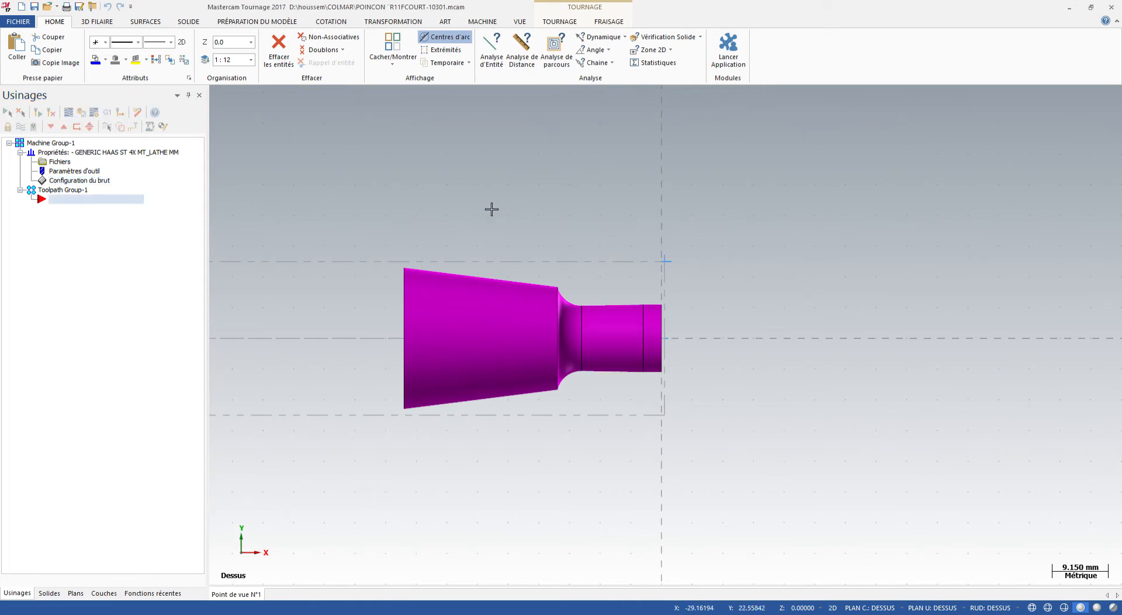
Step: Create a lathe facing operation on the part's small end with the OD ROUGH RIGHT tool T0101
click(560, 22)
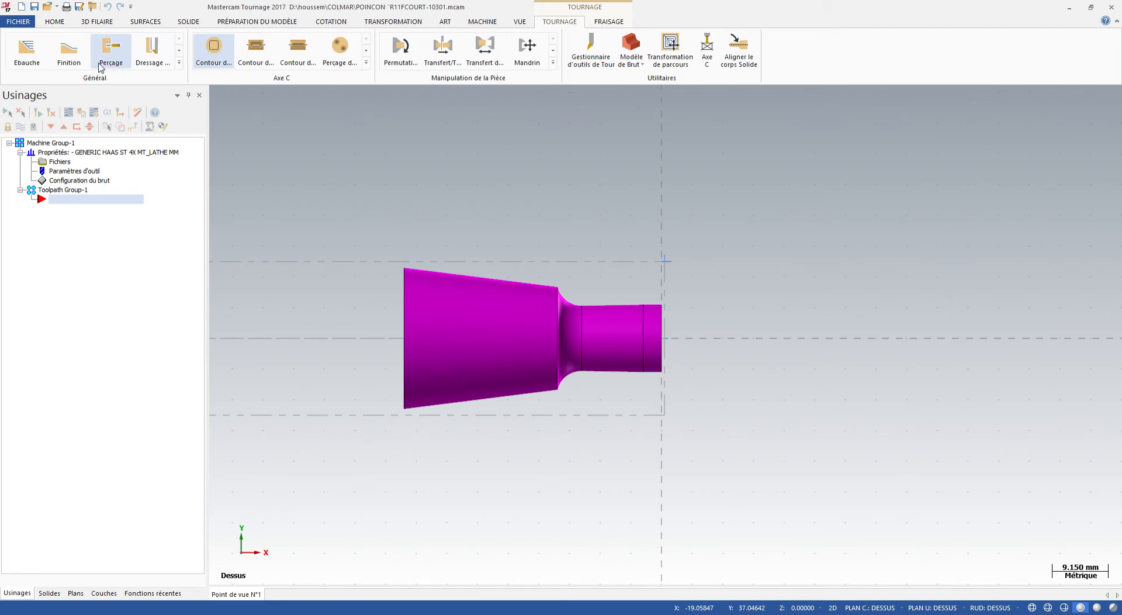
click(150, 53)
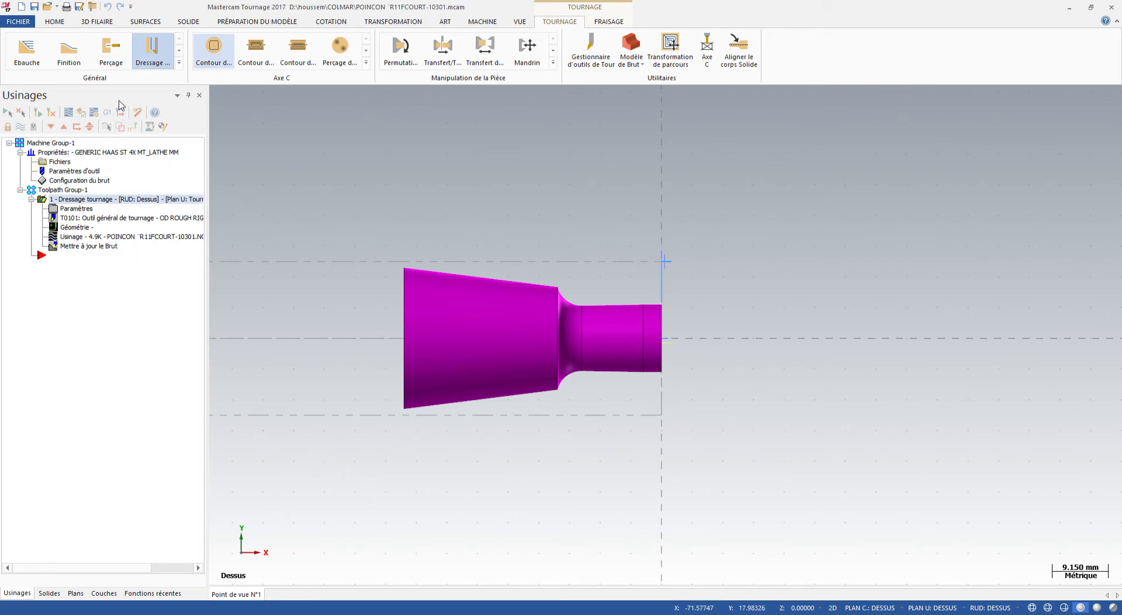
Step: Create a lathe roughing operation along the upper outer profile, from the small end through the taper, with OD ROUGH RIGHT tool T0101
click(27, 50)
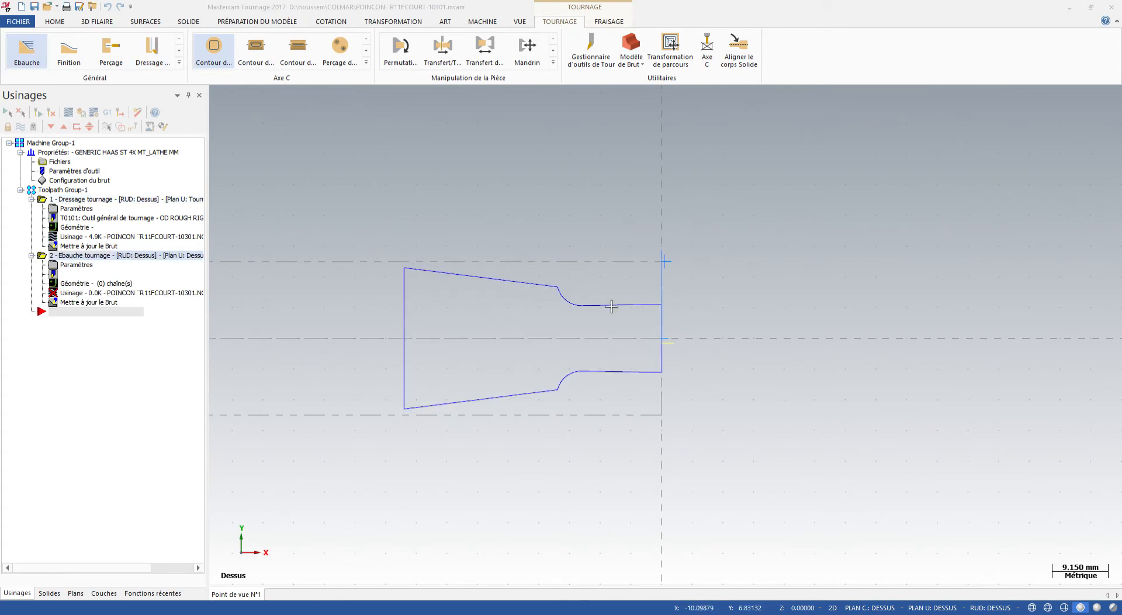
click(643, 305)
click(481, 277)
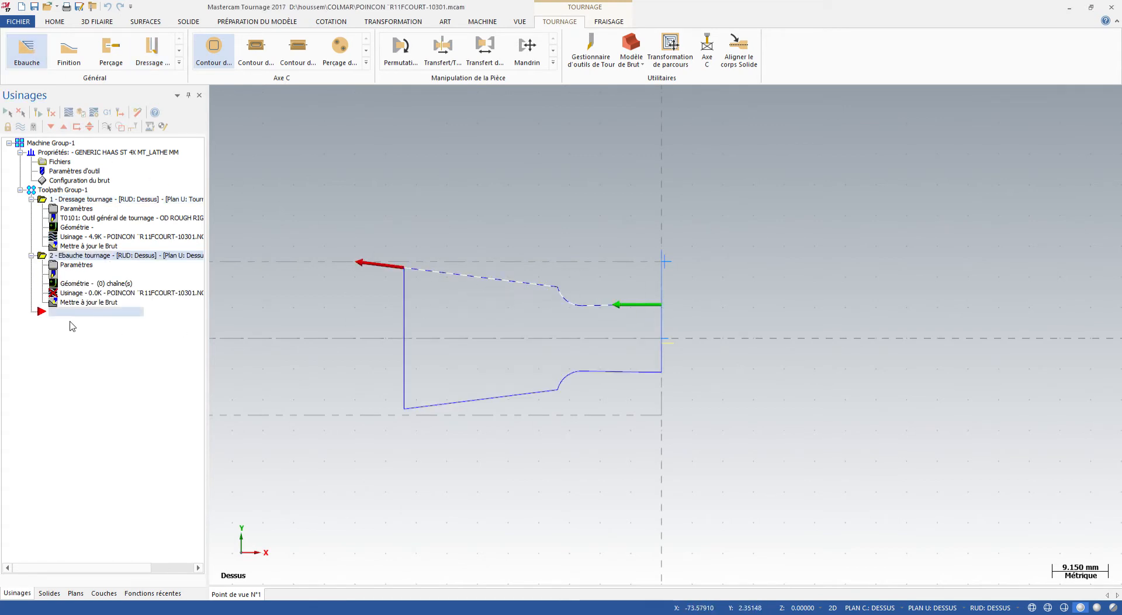
key(Return)
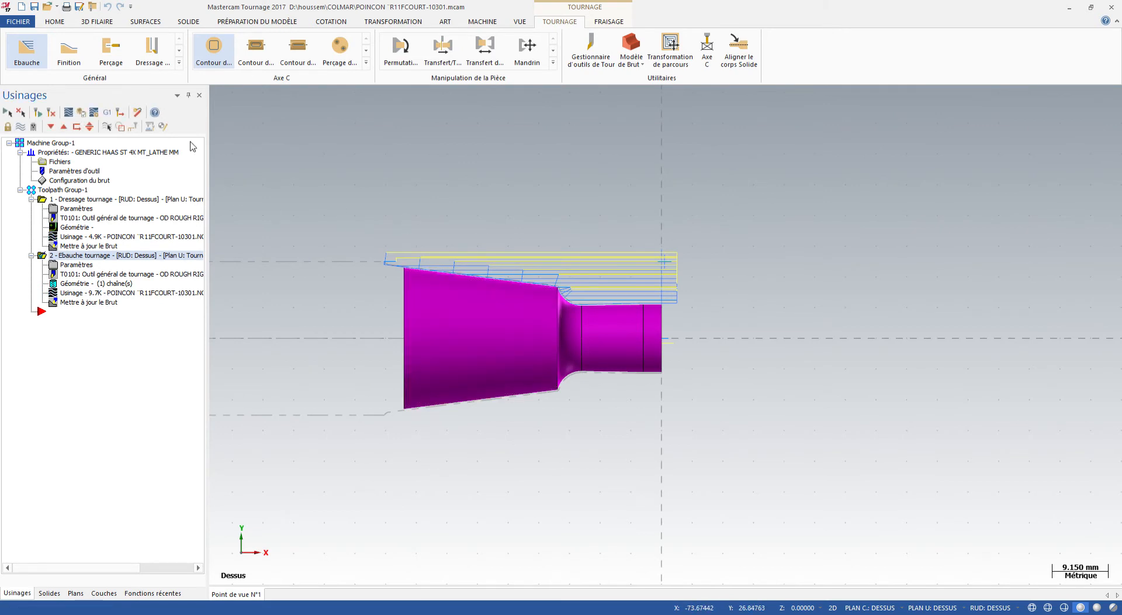
Step: Create a lathe finishing operation along the same upper outer profile, using OD FINISH RIGHT tool T0606
click(69, 50)
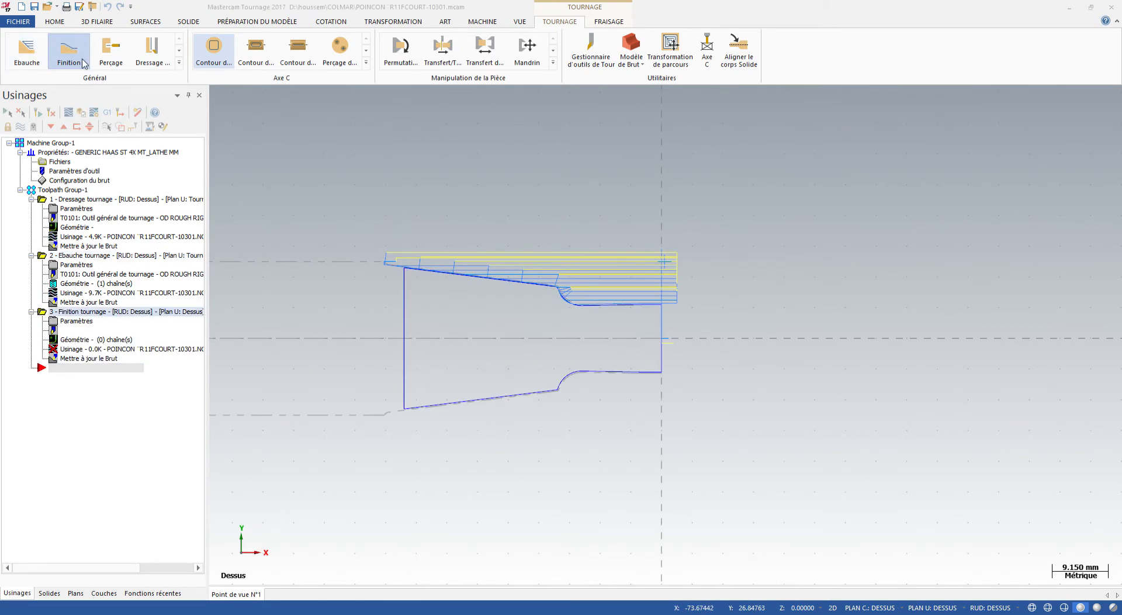
click(658, 305)
click(463, 282)
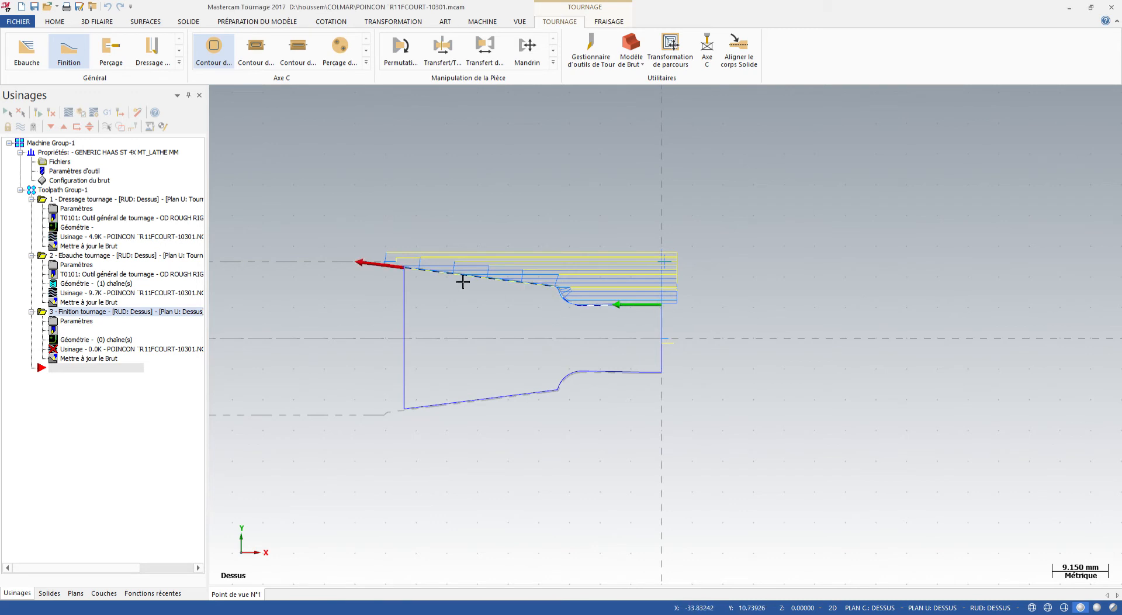
click(57, 316)
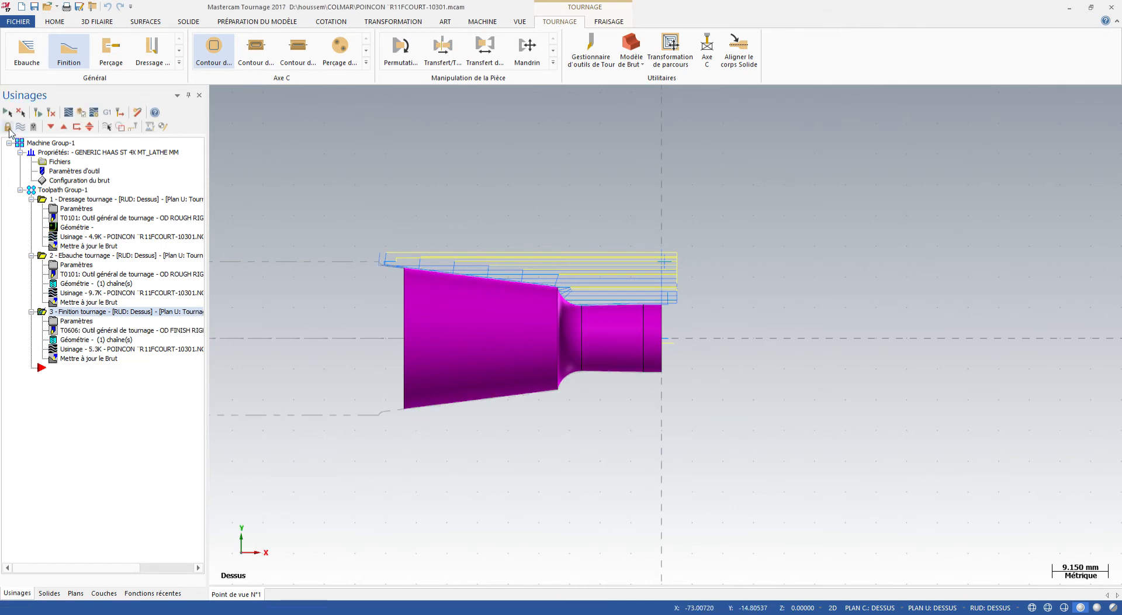
Step: Backplot all three turning operations to check the tool motion, and close the simulation
click(6, 113)
click(68, 114)
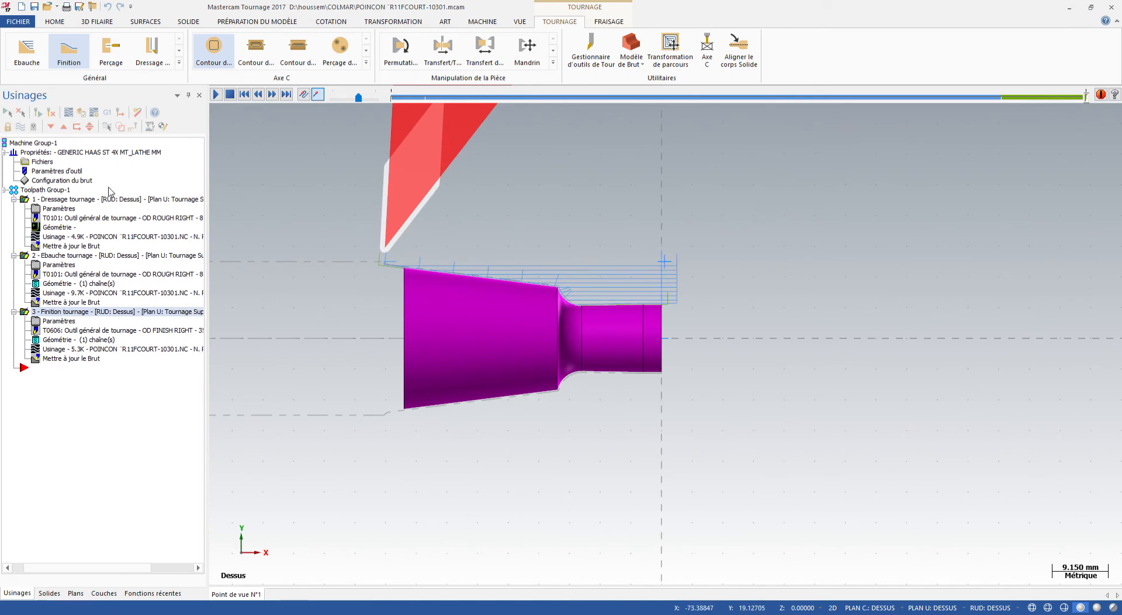
key(Escape)
Step: Set the view and construction plane to Cote Droit, facing the part's small end
scroll(437, 281, down, 1)
scroll(440, 285, down, 3)
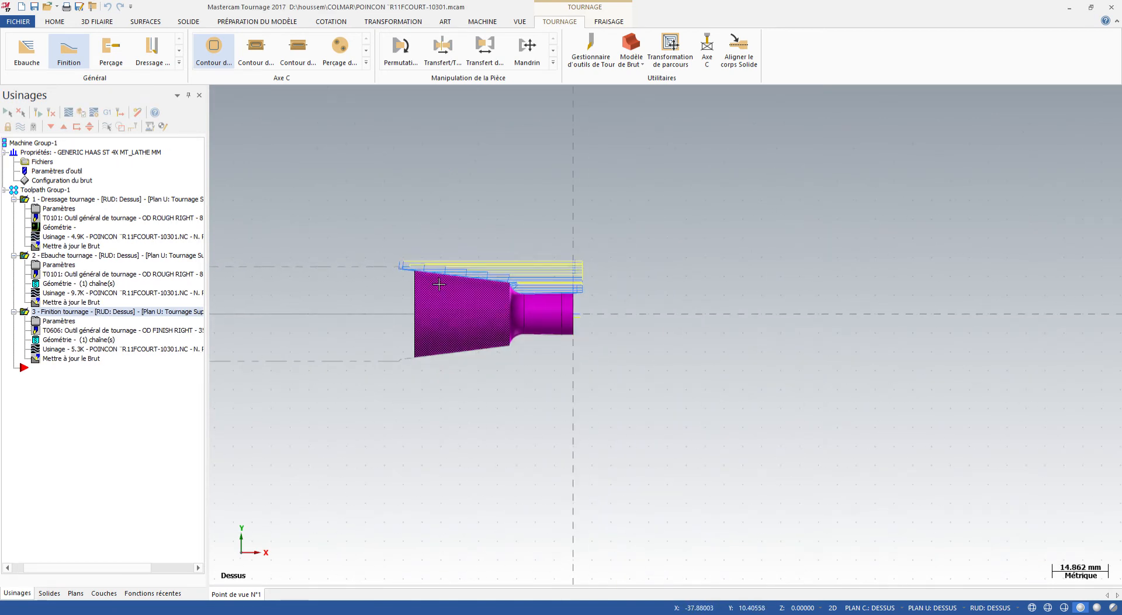
middle_drag(742, 361, 753, 358)
key(alt+5)
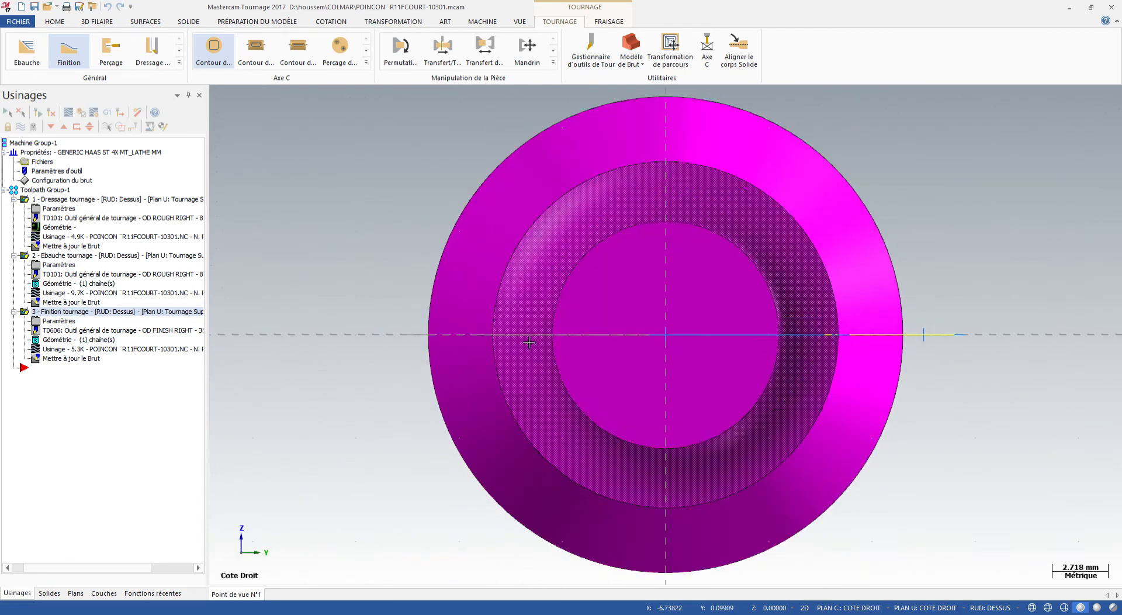
click(67, 23)
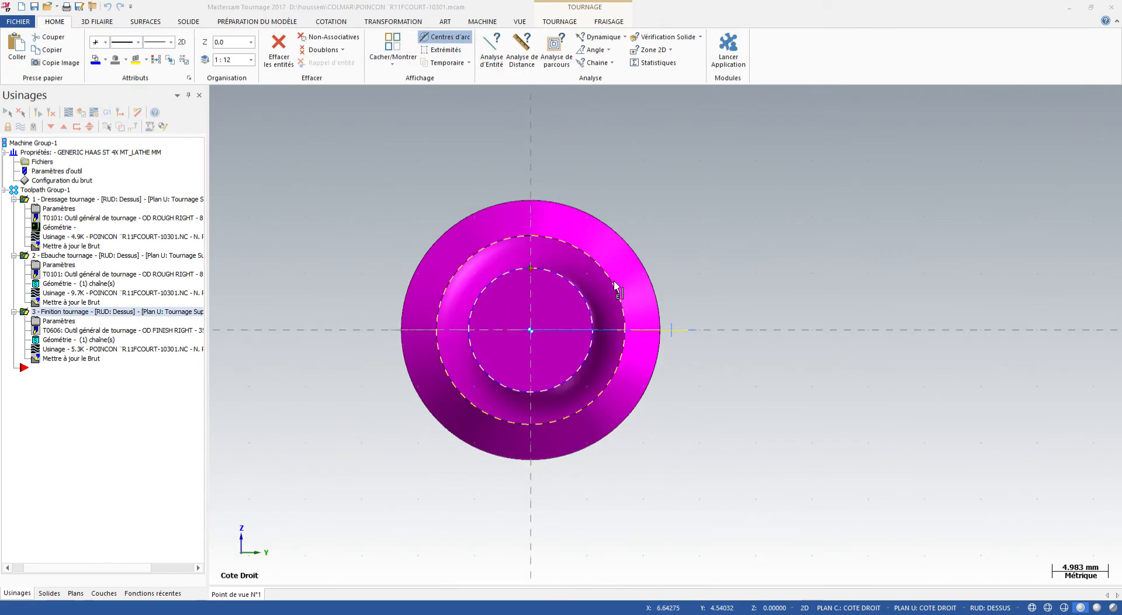
middle_drag(614, 283, 779, 304)
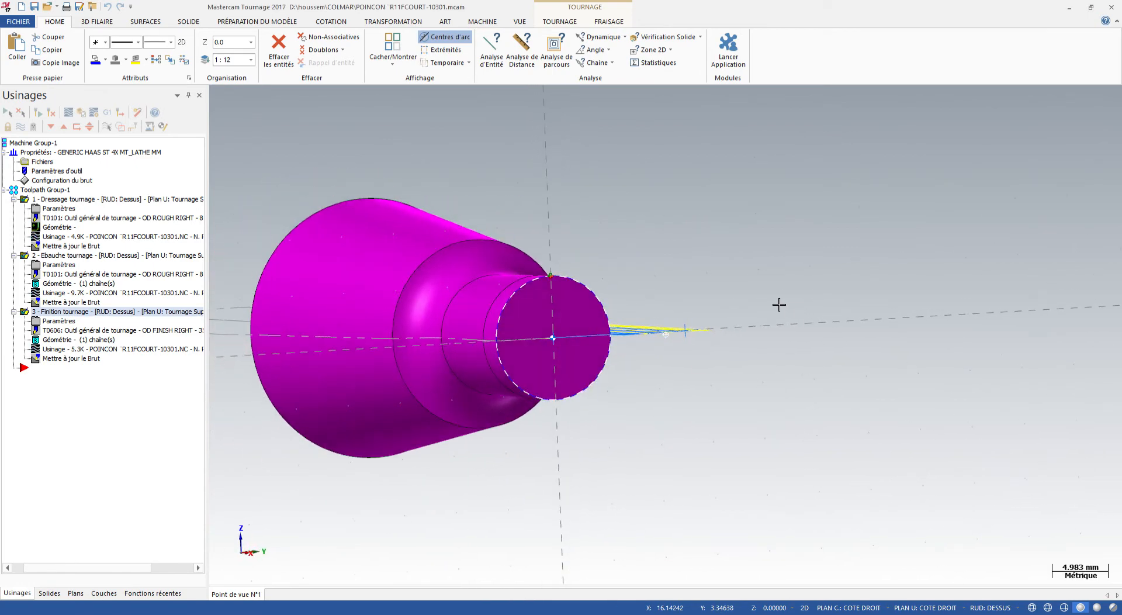
key(alt+3)
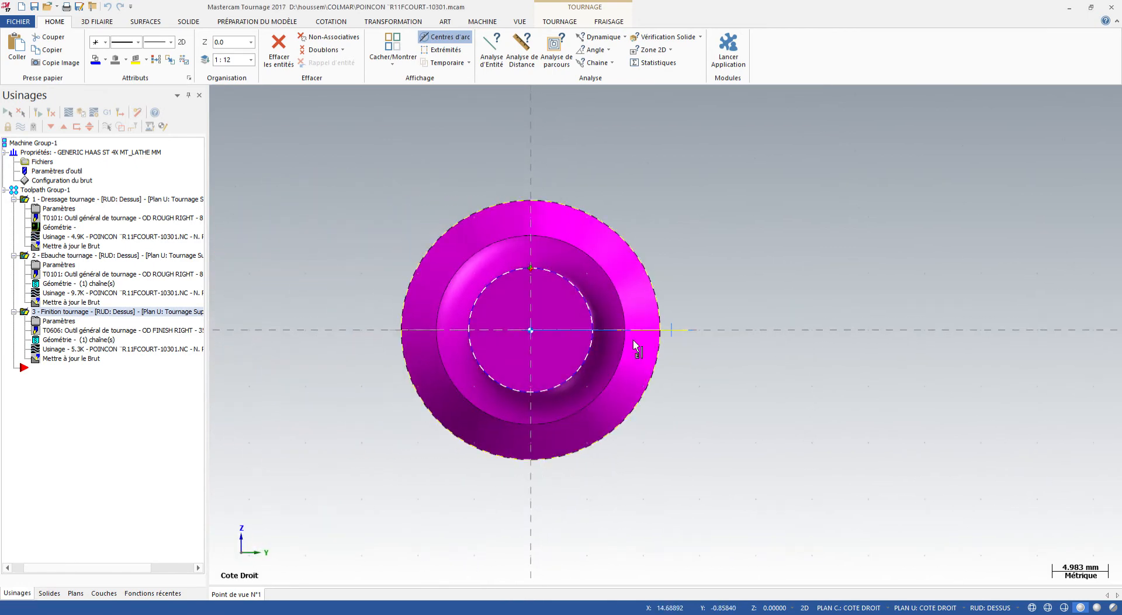
Step: Create layer 2 named GRAVURE as the active layer
click(113, 589)
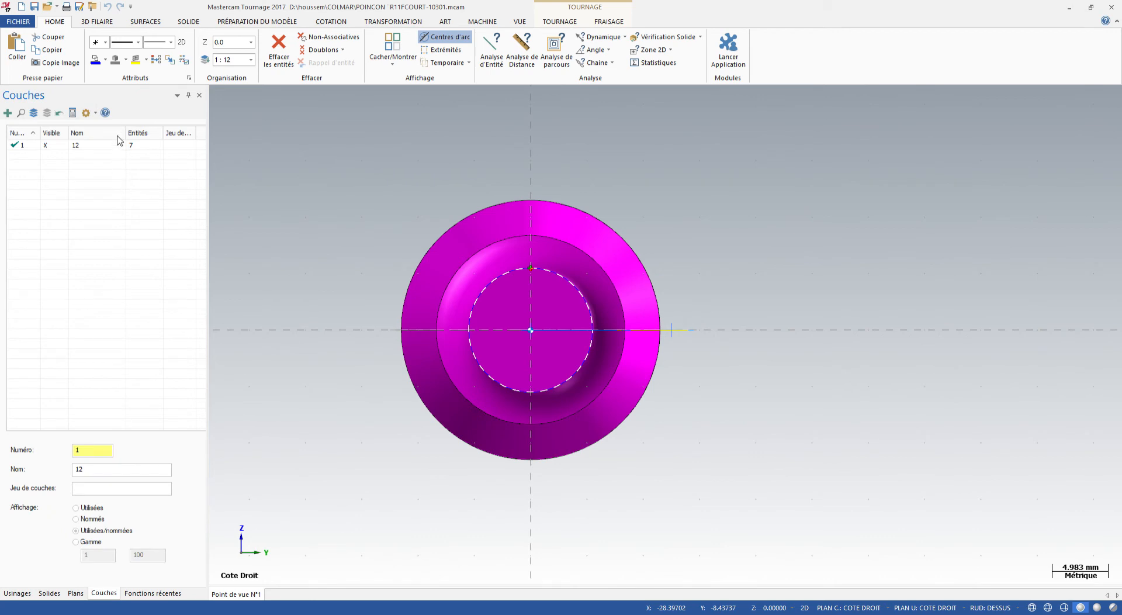
click(118, 116)
double_click(91, 451)
text(2)
click(98, 470)
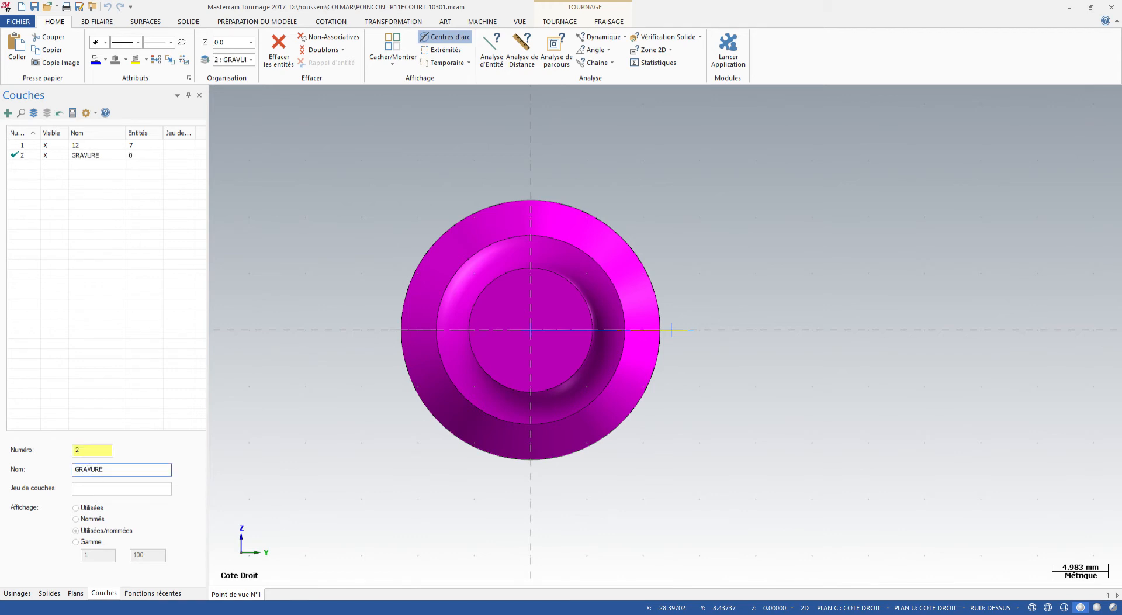
Step: Create the lettering "C11.0/1" along an arc and place it in the empty area beside the part
click(97, 22)
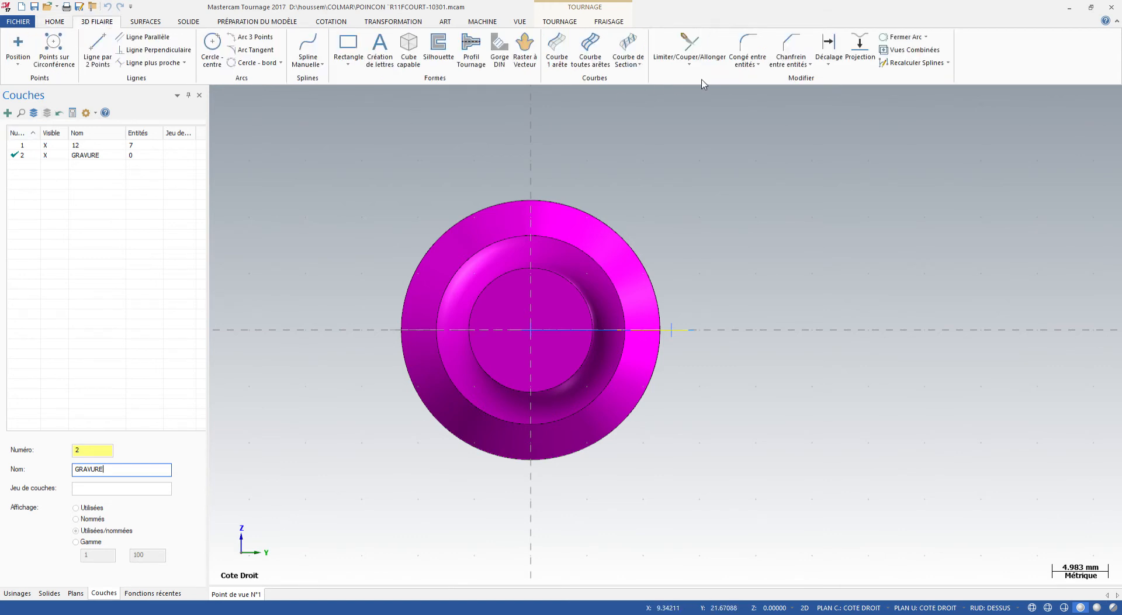
click(383, 51)
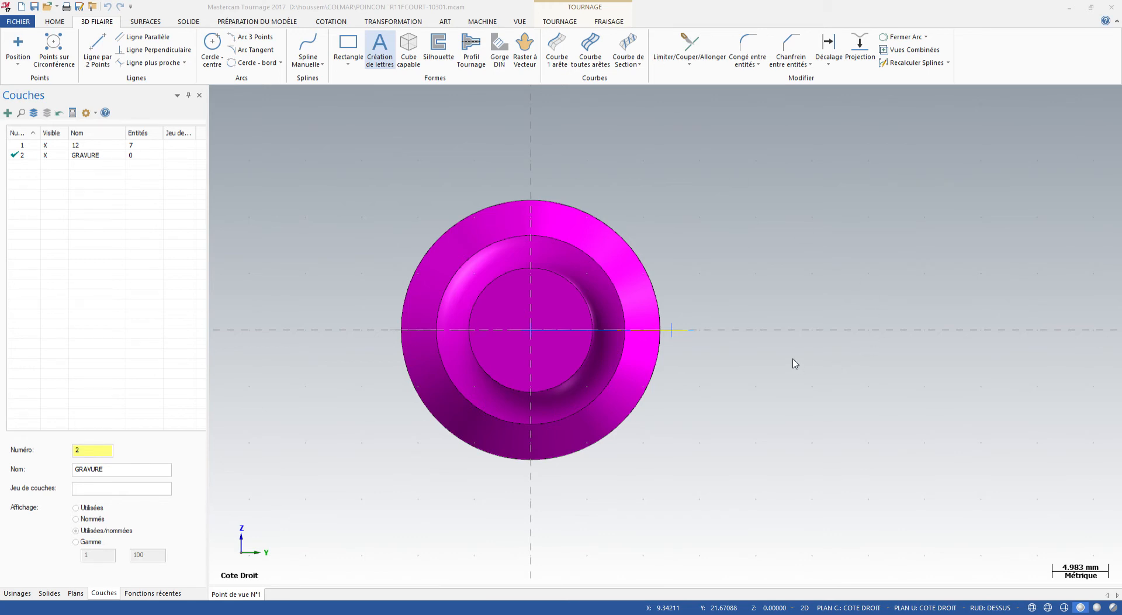
click(819, 246)
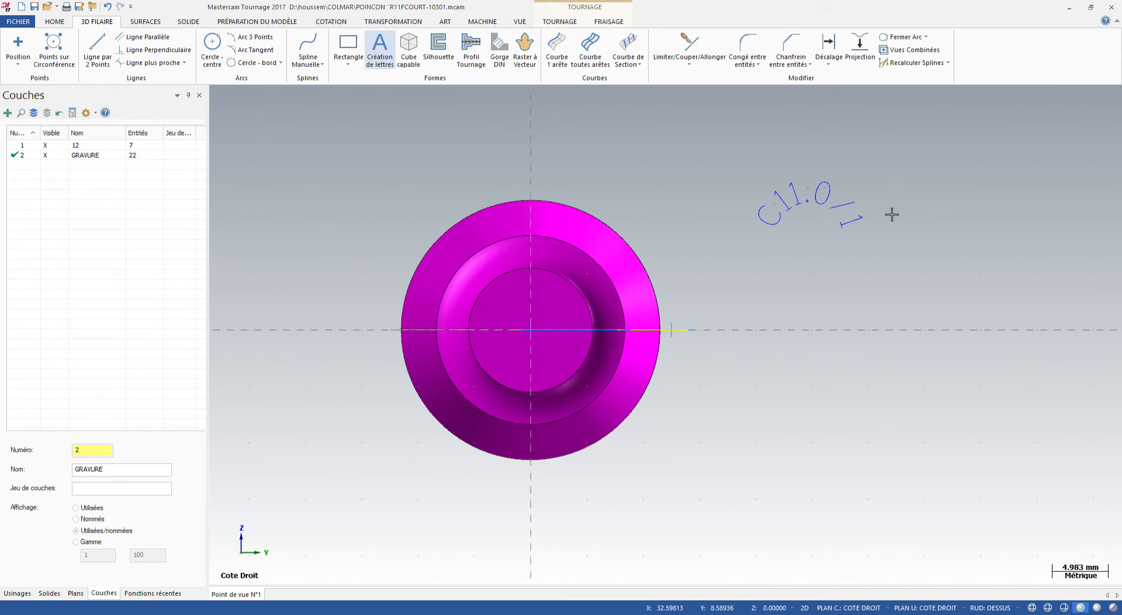
Step: Move the arc lettering with a dynamic transform onto the small end face, with its origin about 2.1 mm above the centre
drag(884, 159, 748, 270)
click(393, 21)
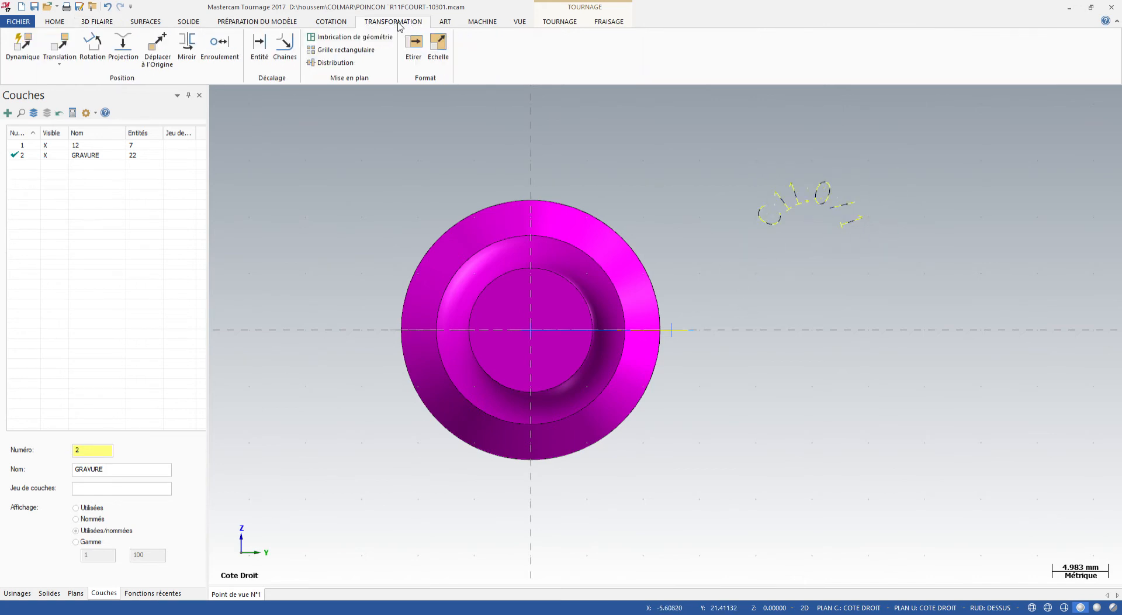
click(23, 45)
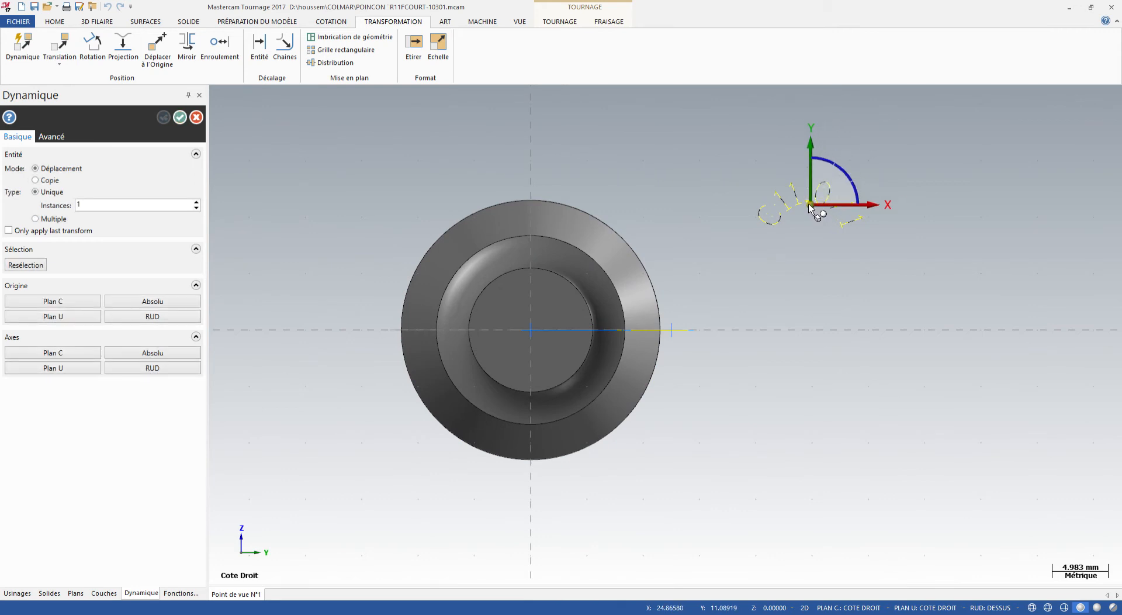
click(811, 205)
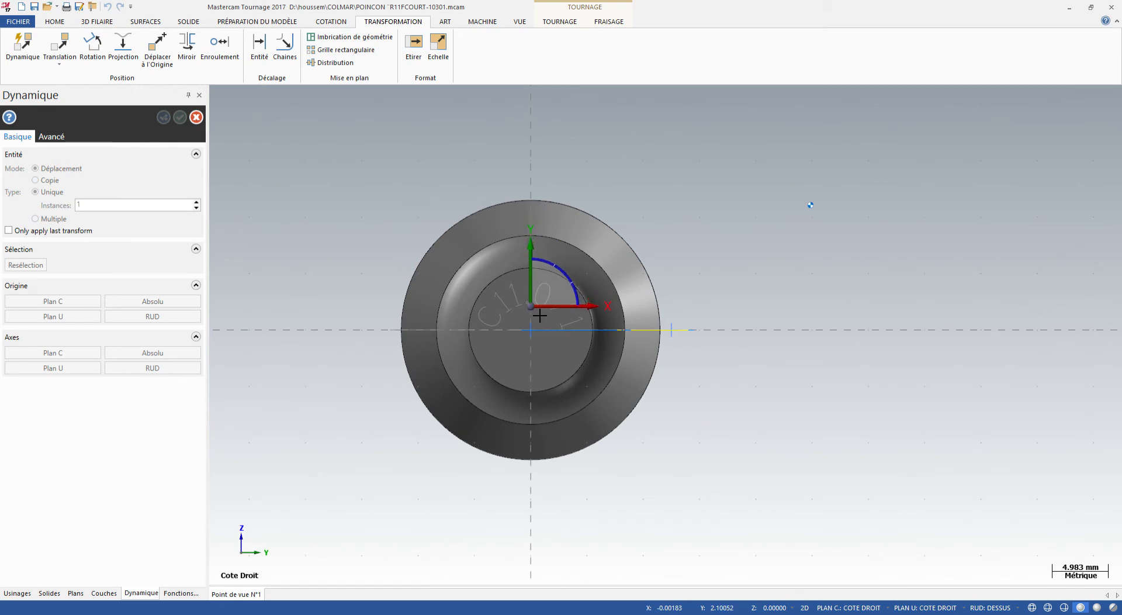
click(532, 308)
click(531, 307)
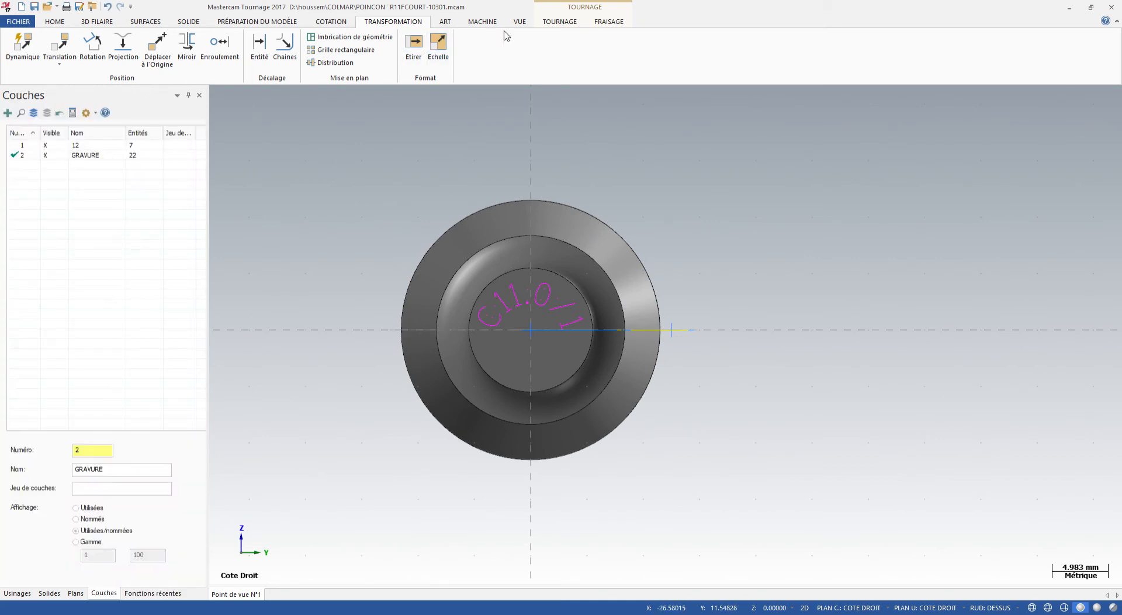
Step: Create a C-axis face contour operation on all the lettering chains with tool #2, M6.00 GRAVURE
click(551, 23)
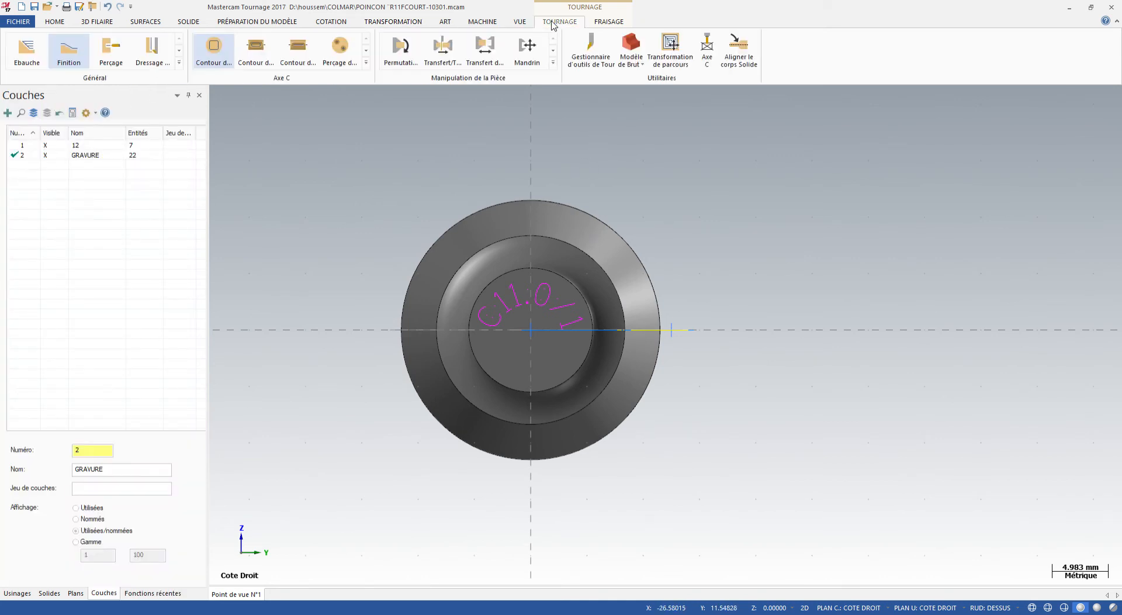
click(217, 60)
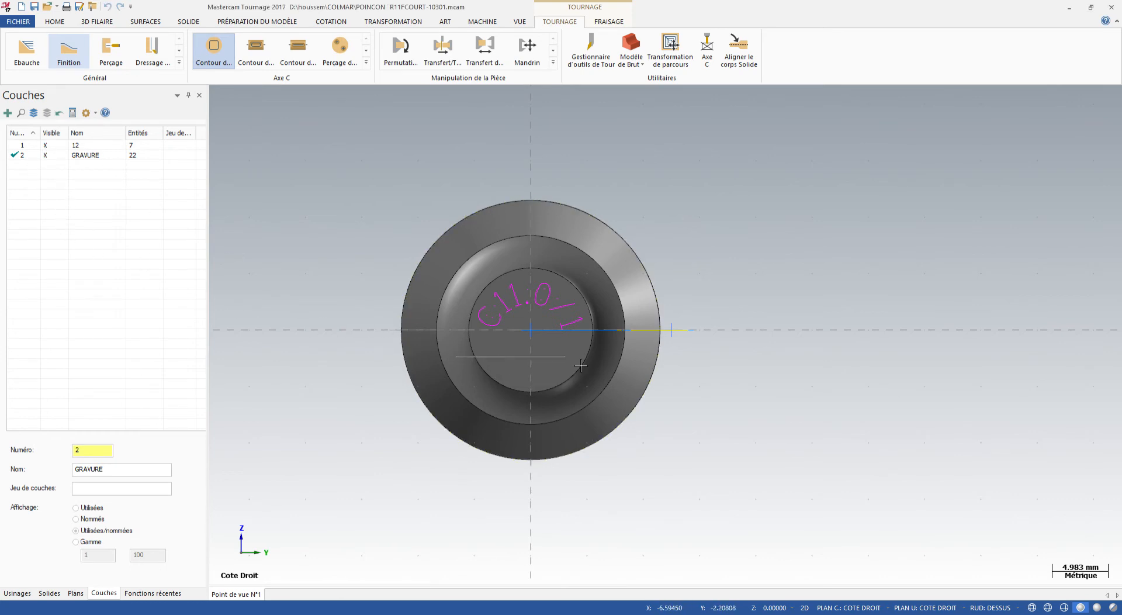
drag(456, 356, 609, 271)
scroll(520, 332, up, 2)
scroll(519, 332, up, 1)
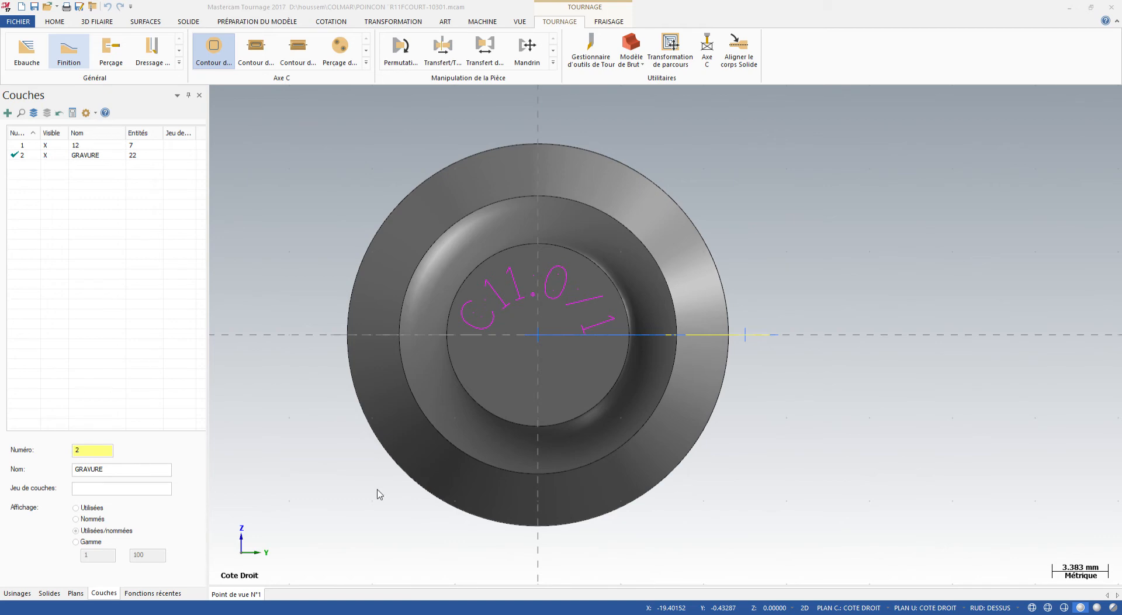
Step: Backplot the C-axis face engraving operation and inspect the toolpaths from the Dessus and Cote Droit views
middle_drag(378, 491, 751, 458)
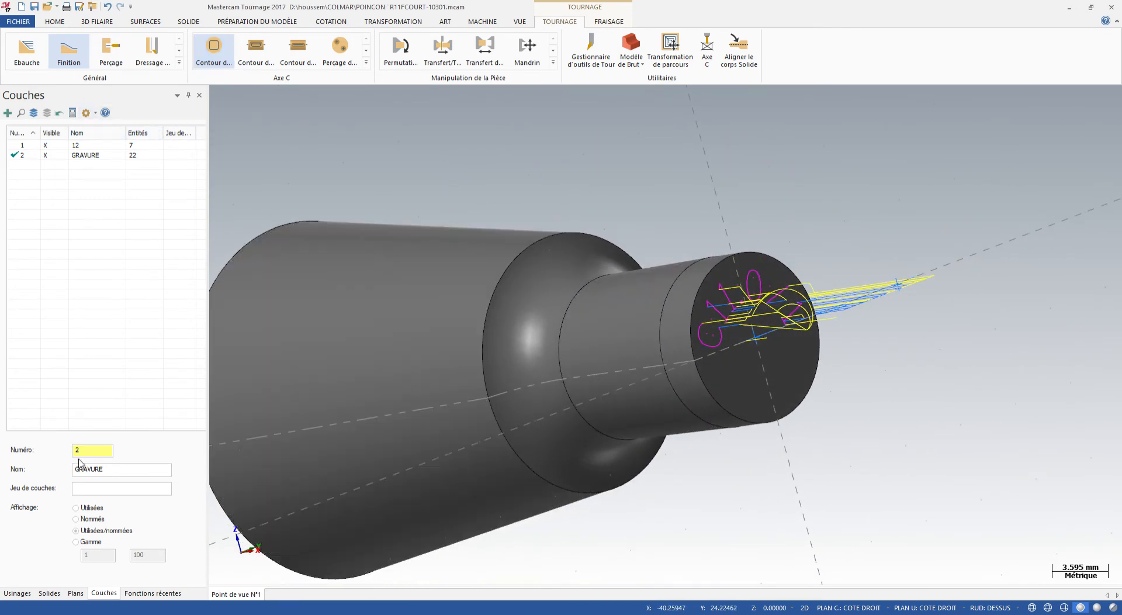
click(17, 593)
click(66, 114)
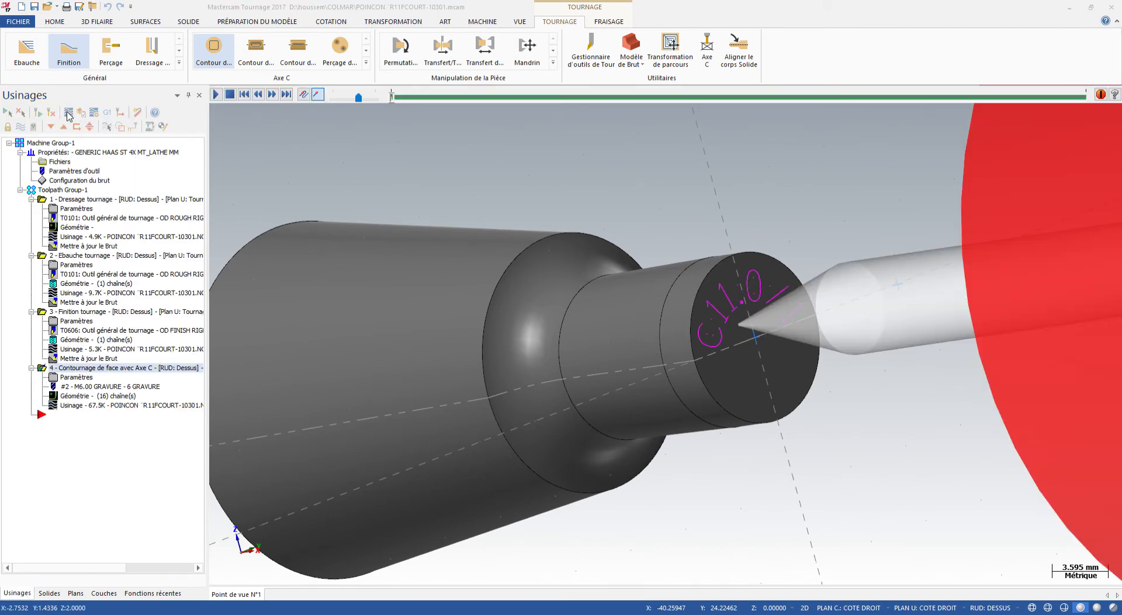
click(214, 93)
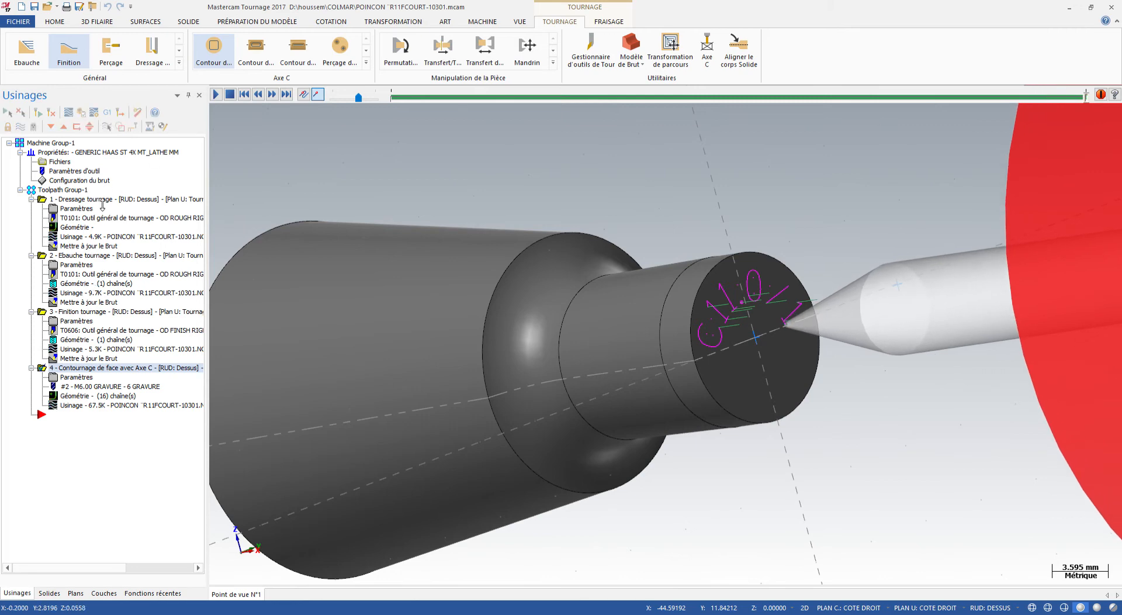
key(Escape)
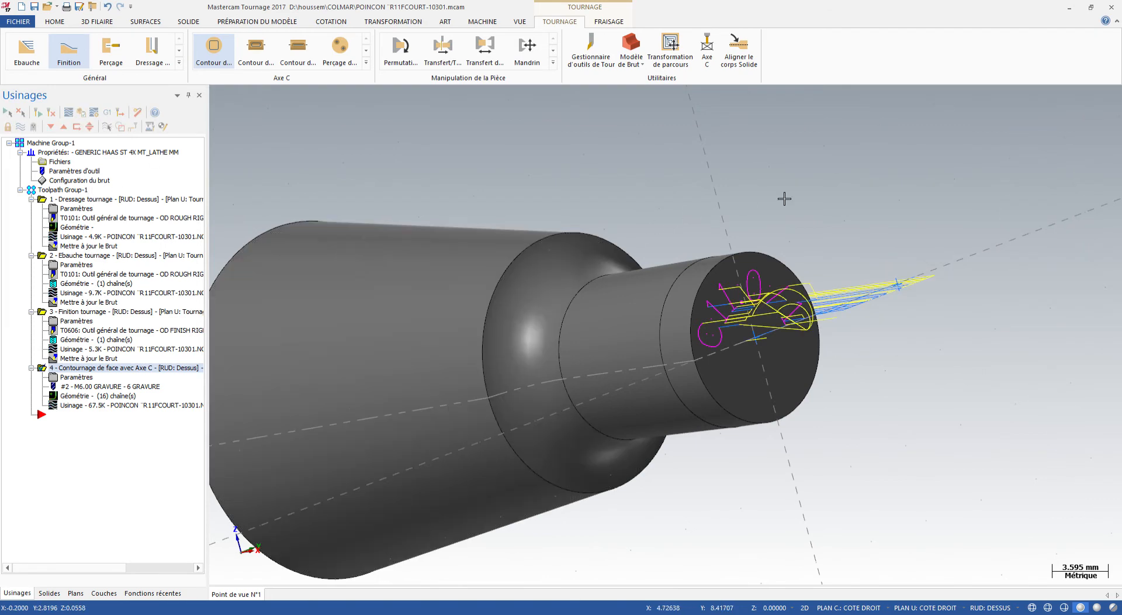
key(alt+1)
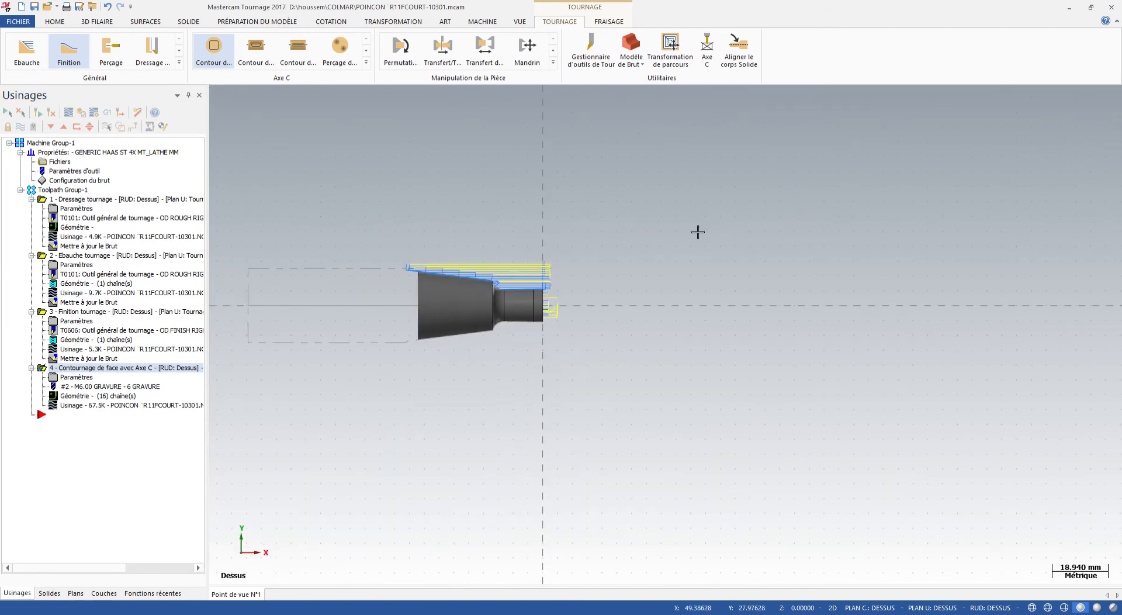
key(alt+5)
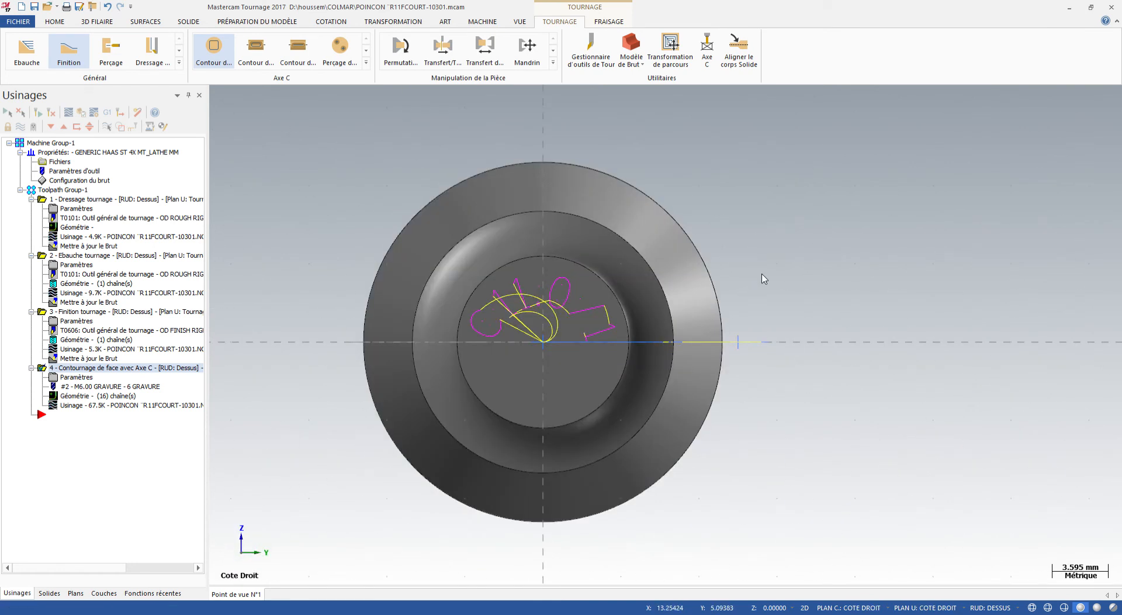
Step: In the Dessus view, draw a vertical line about 12.2 mm long from the large end face's centre to just beyond its outer edge
key(alt+1)
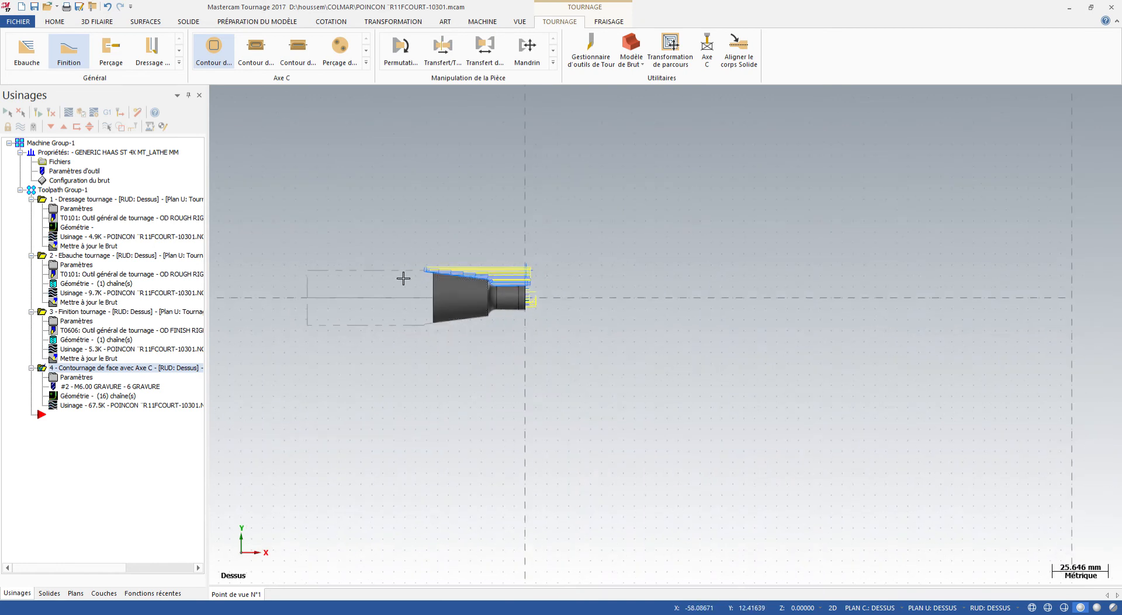
scroll(403, 284, up, 4)
scroll(434, 329, up, 2)
scroll(549, 367, down, 5)
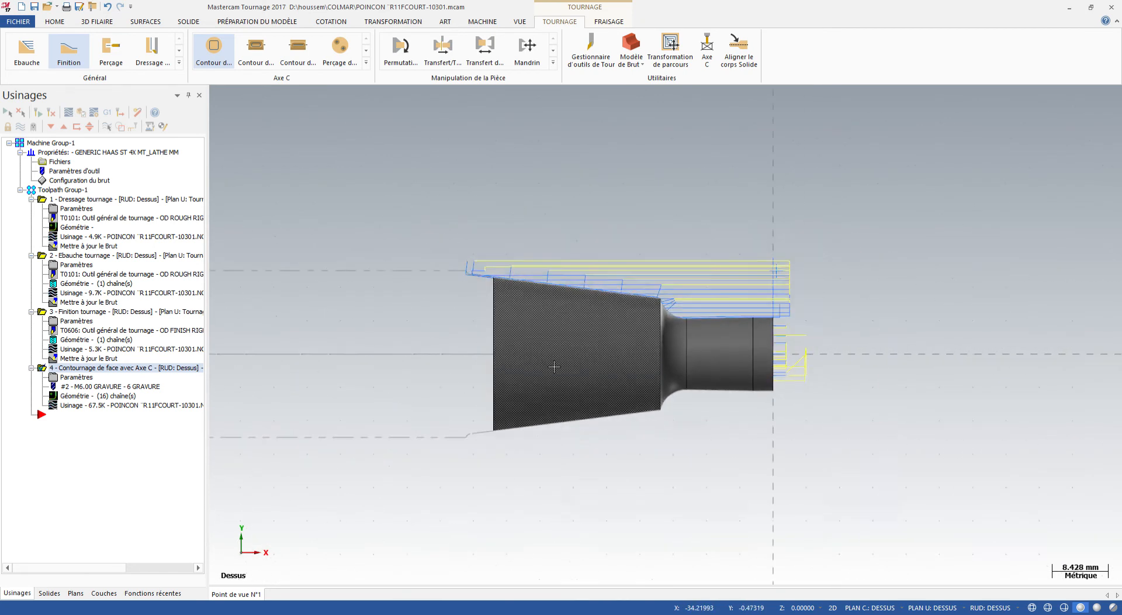
click(97, 22)
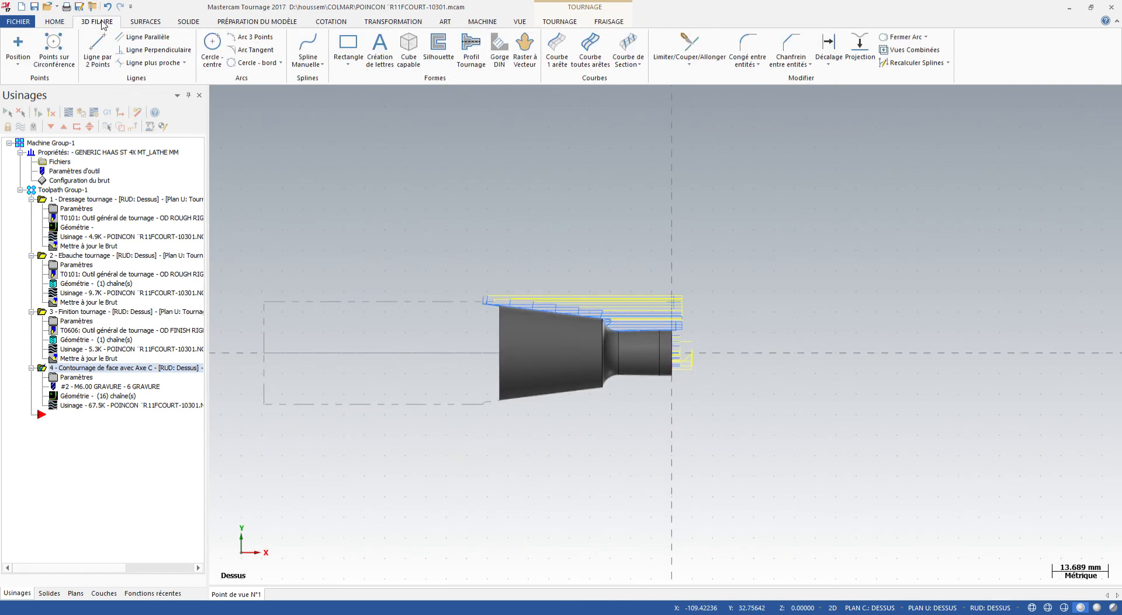
click(97, 47)
scroll(459, 342, up, 3)
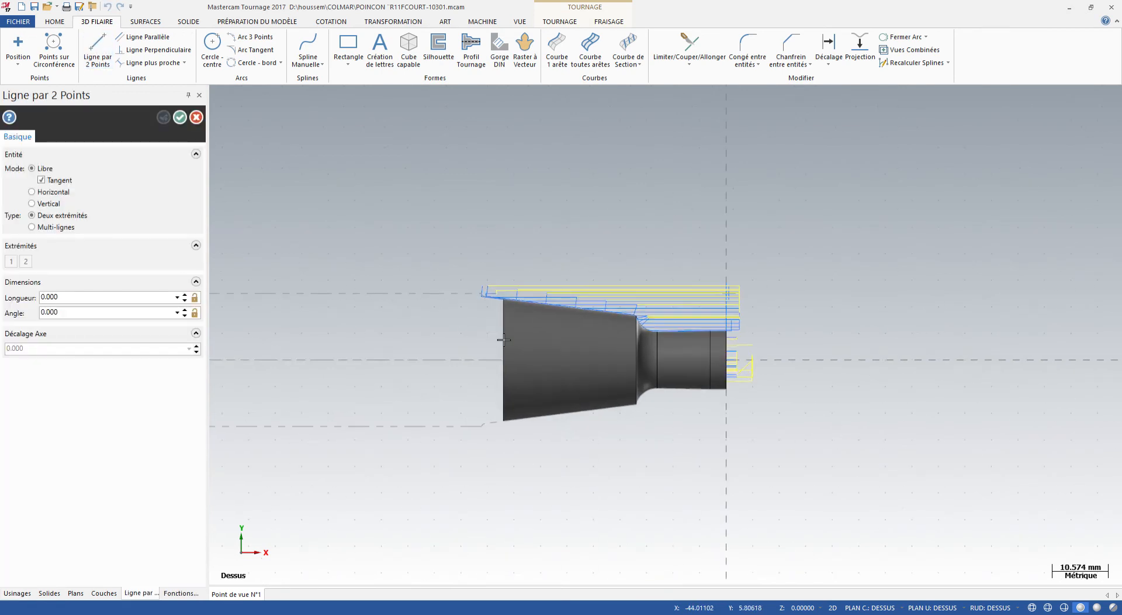
scroll(458, 342, up, 1)
click(505, 375)
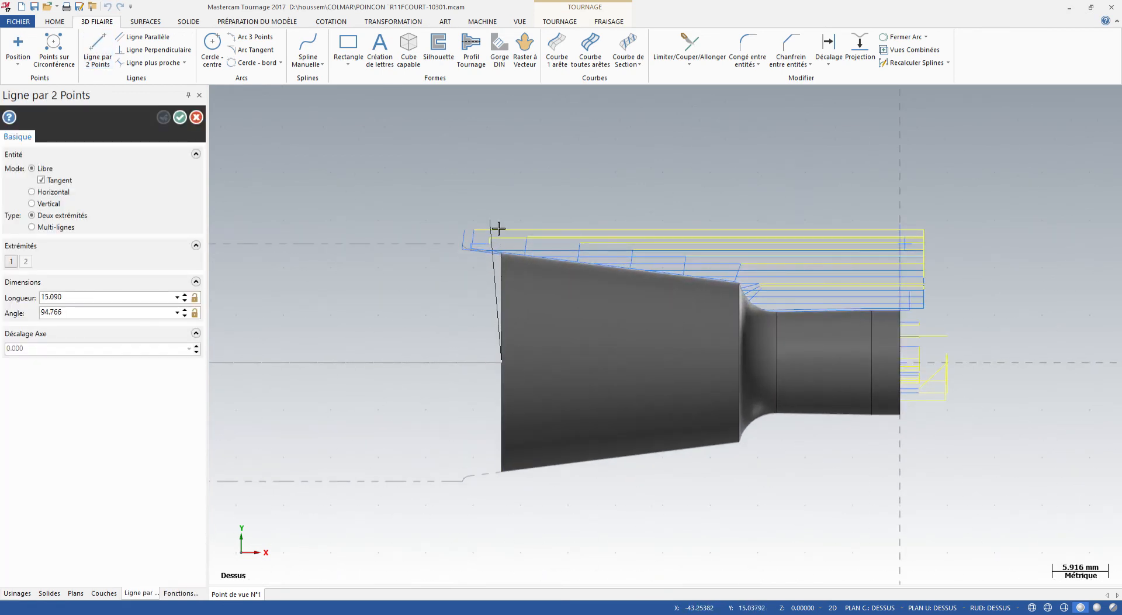
scroll(498, 219, up, 3)
scroll(511, 292, up, 1)
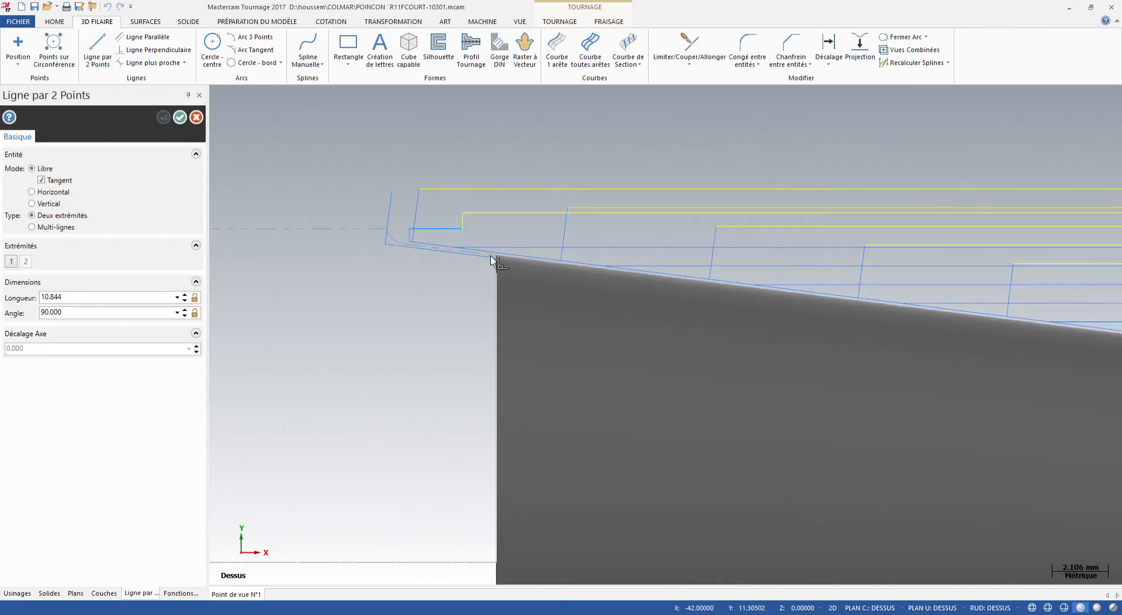
scroll(495, 222, up, 2)
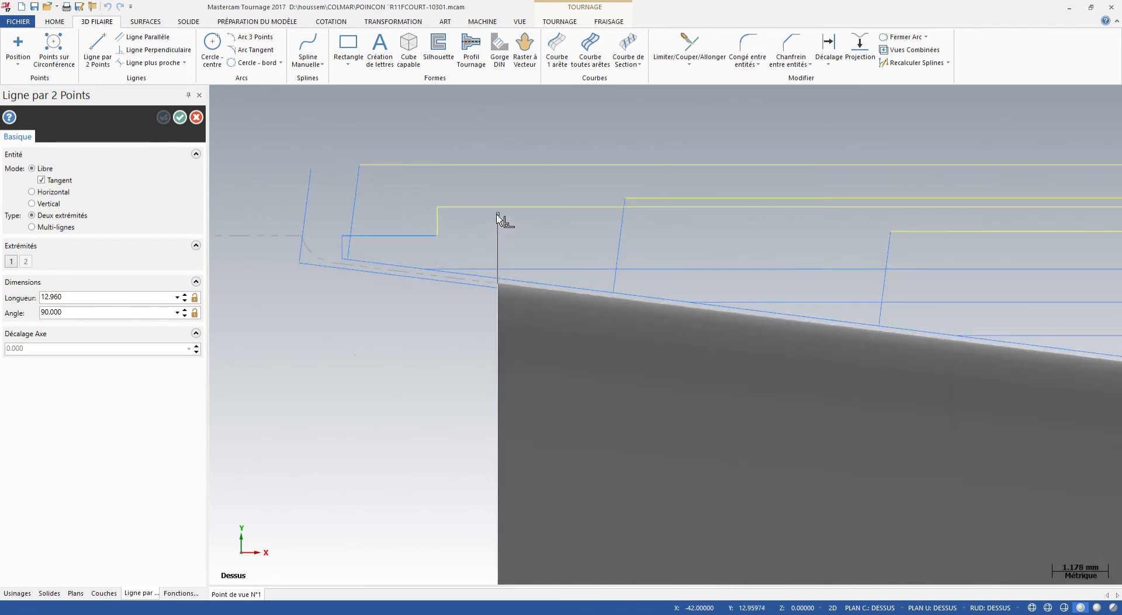
click(497, 249)
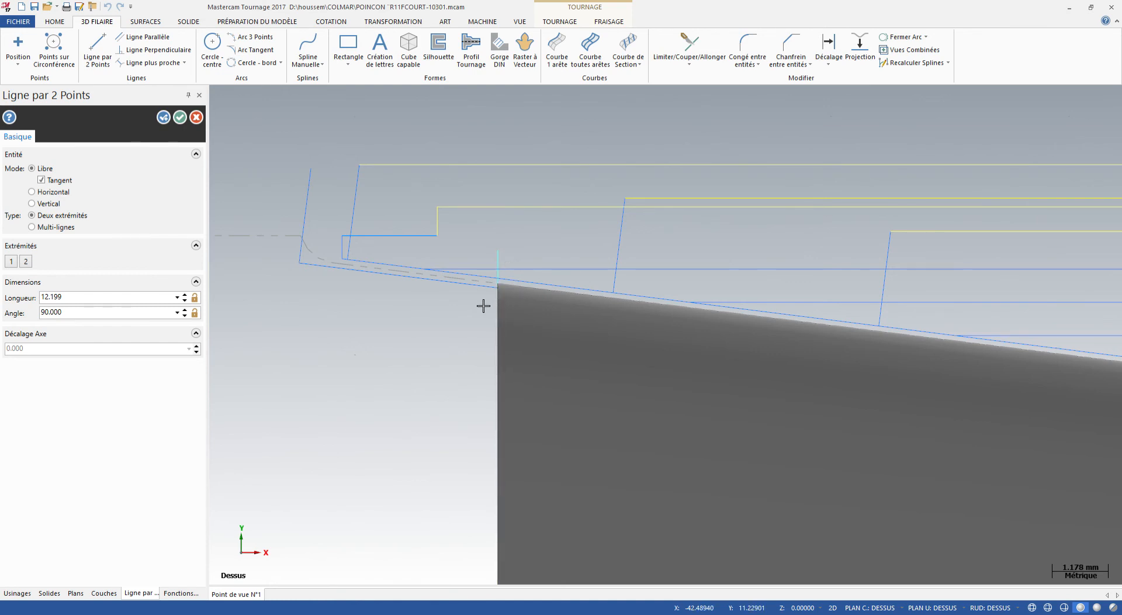
key(Escape)
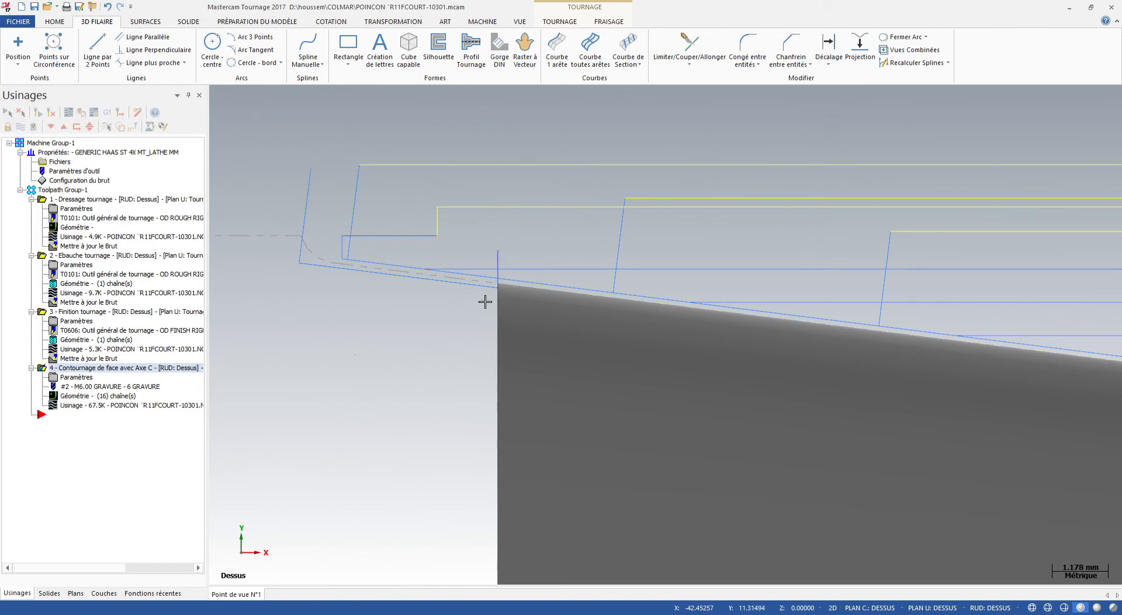
Step: Start a Tronçonnage (cutoff) operation with the outer end of the vertical line as the cutoff point
click(551, 25)
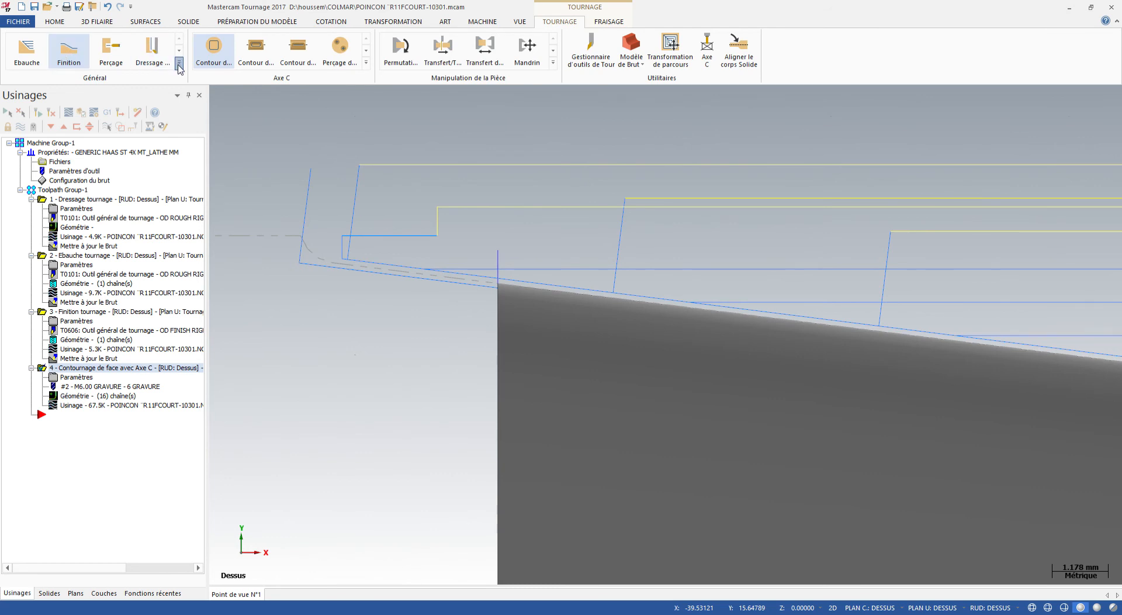
click(26, 91)
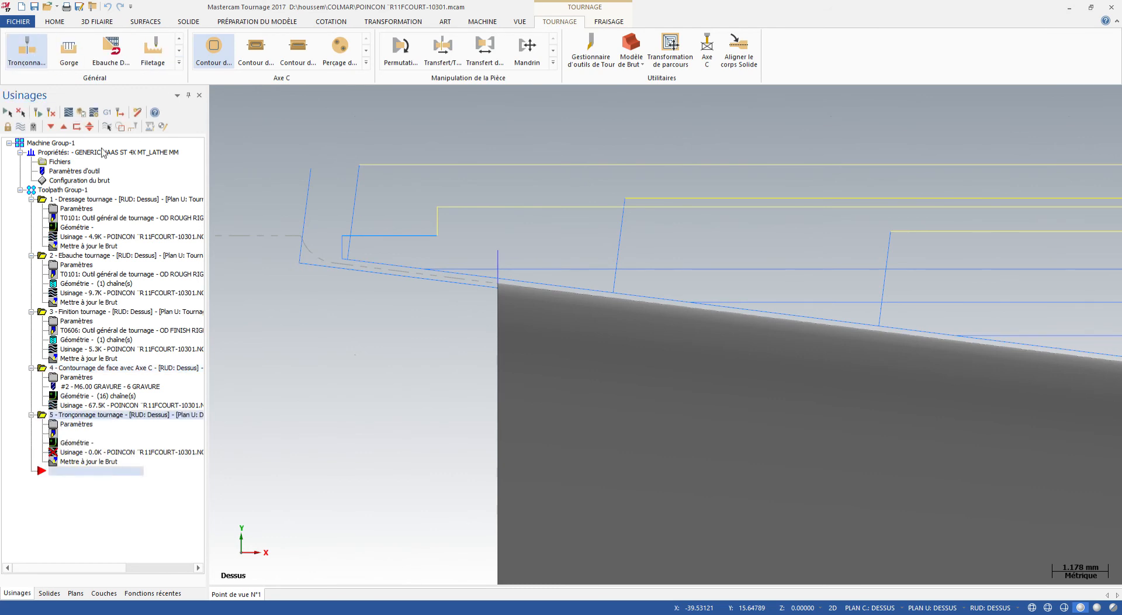
click(497, 250)
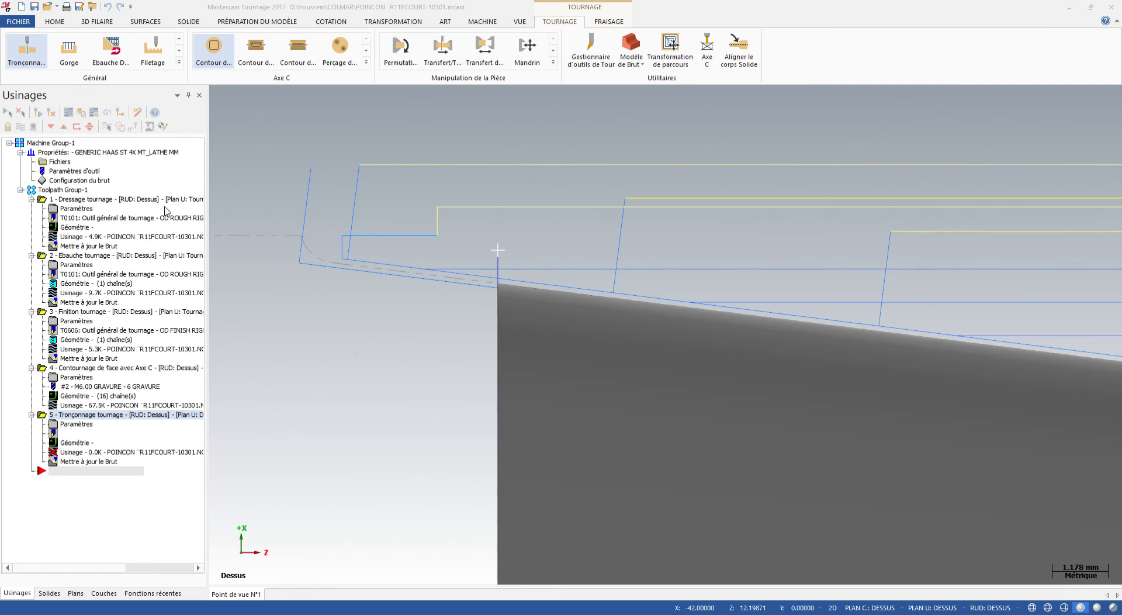
Step: Preview the grooving tool's insert and holder geometry, and generate the cutoff operation with tool T0101, OD GROOVE RIGHT
click(341, 161)
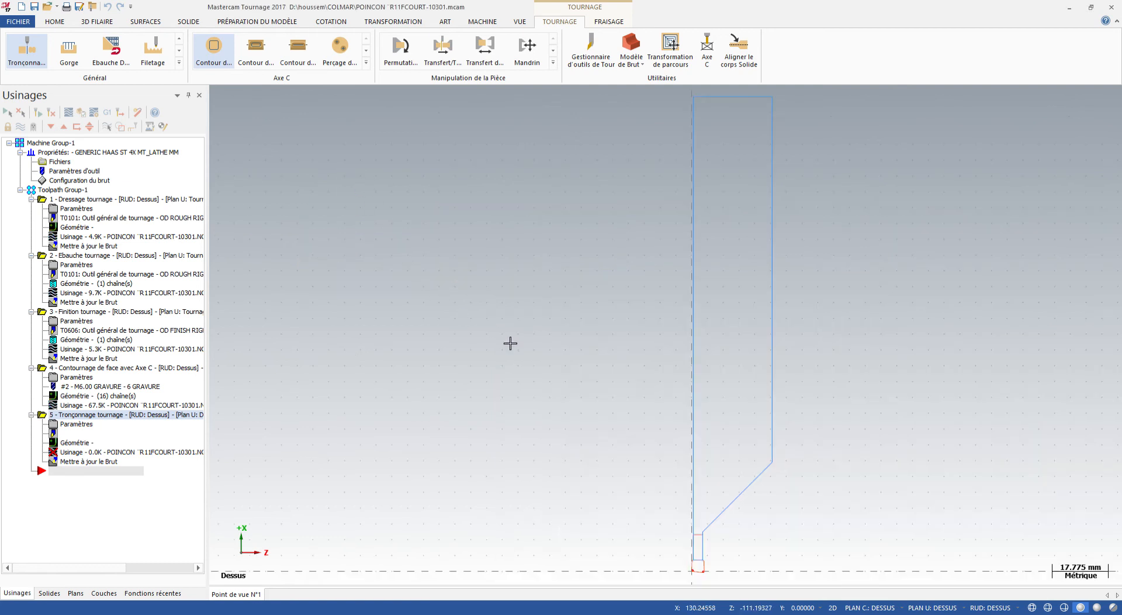
scroll(716, 583, up, 5)
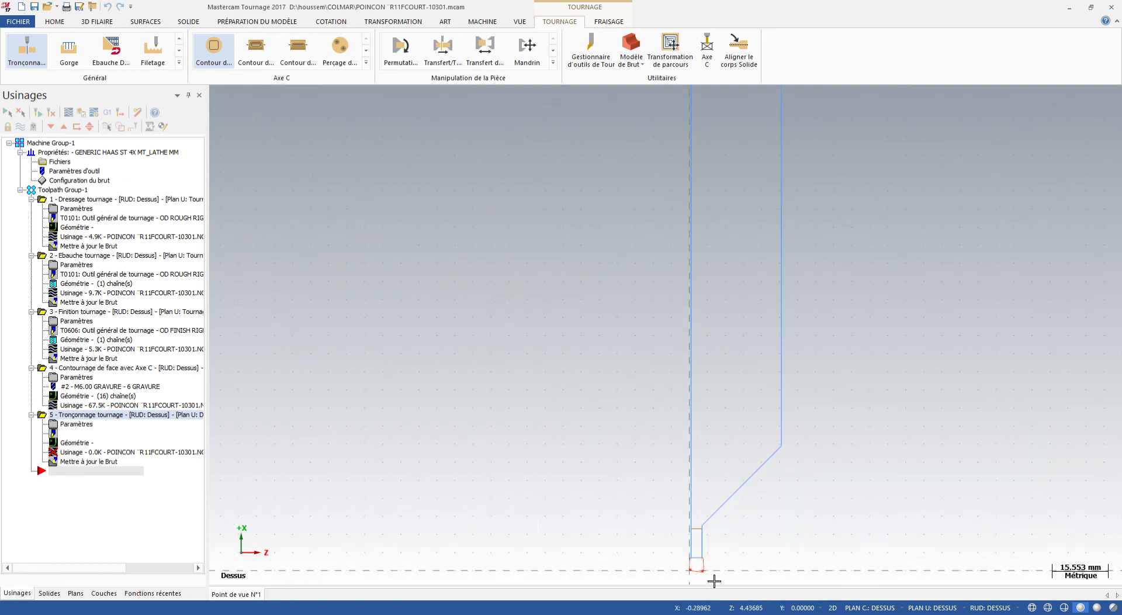
scroll(720, 580, up, 2)
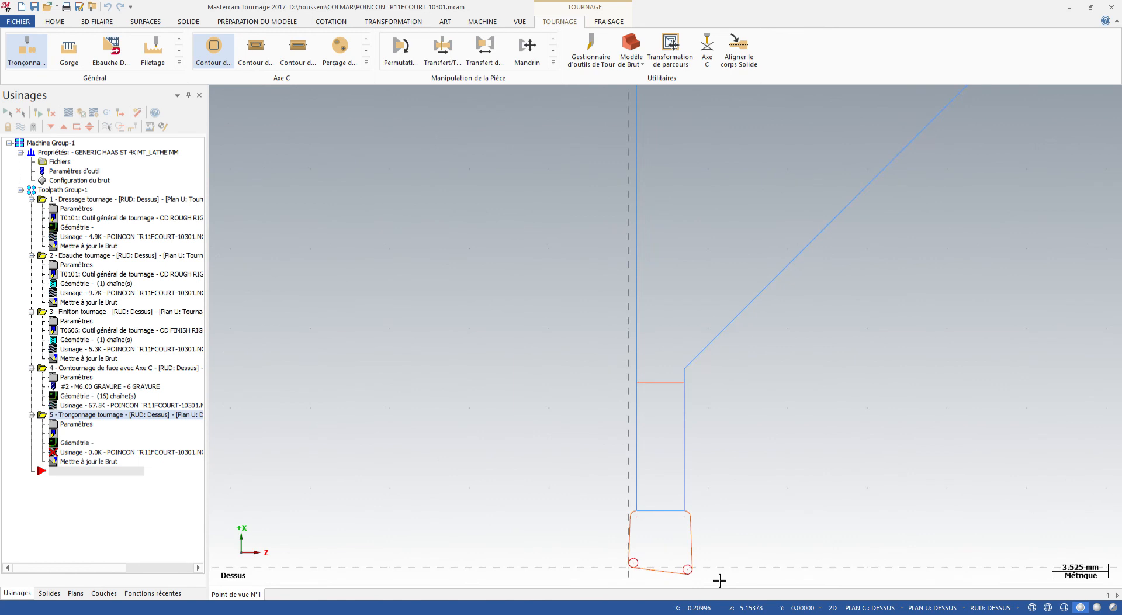
scroll(718, 578, down, 9)
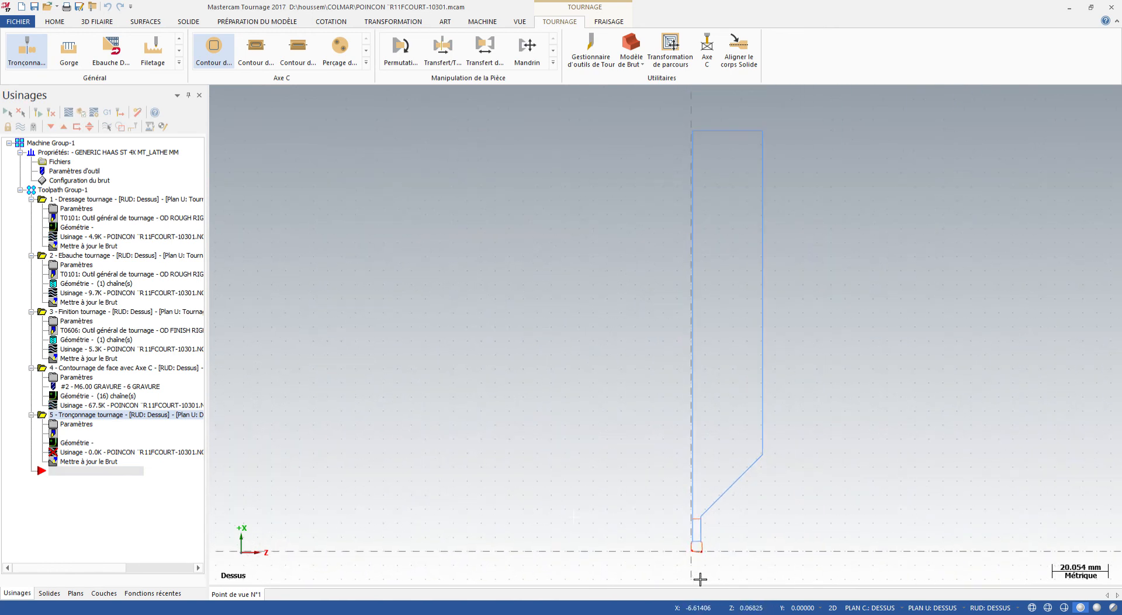
scroll(696, 576, up, 1)
key(Escape)
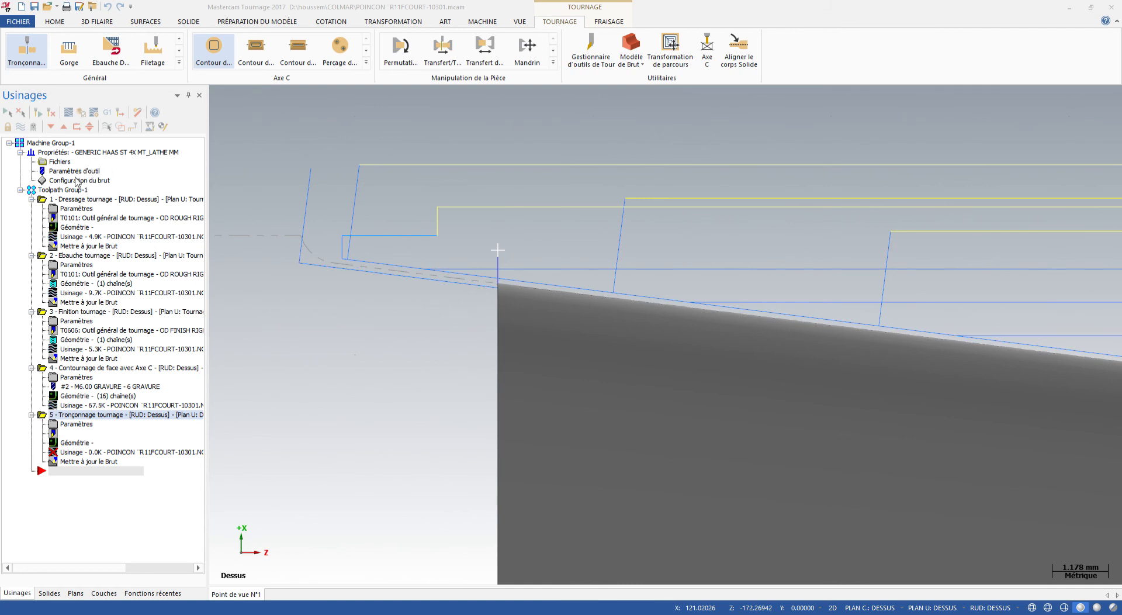
key(alt+F1)
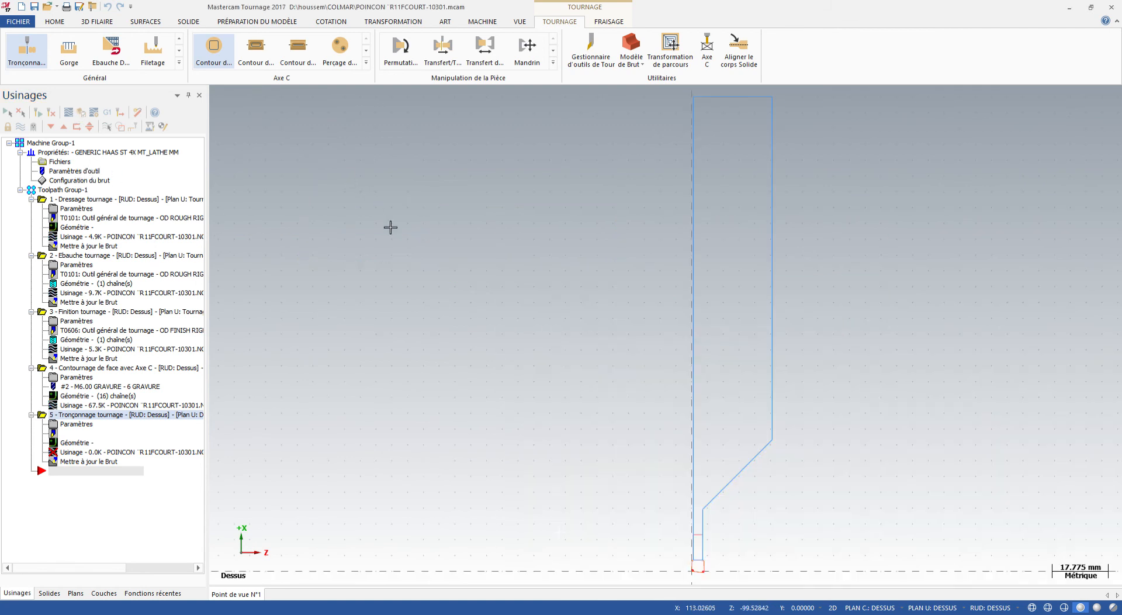
key(Escape)
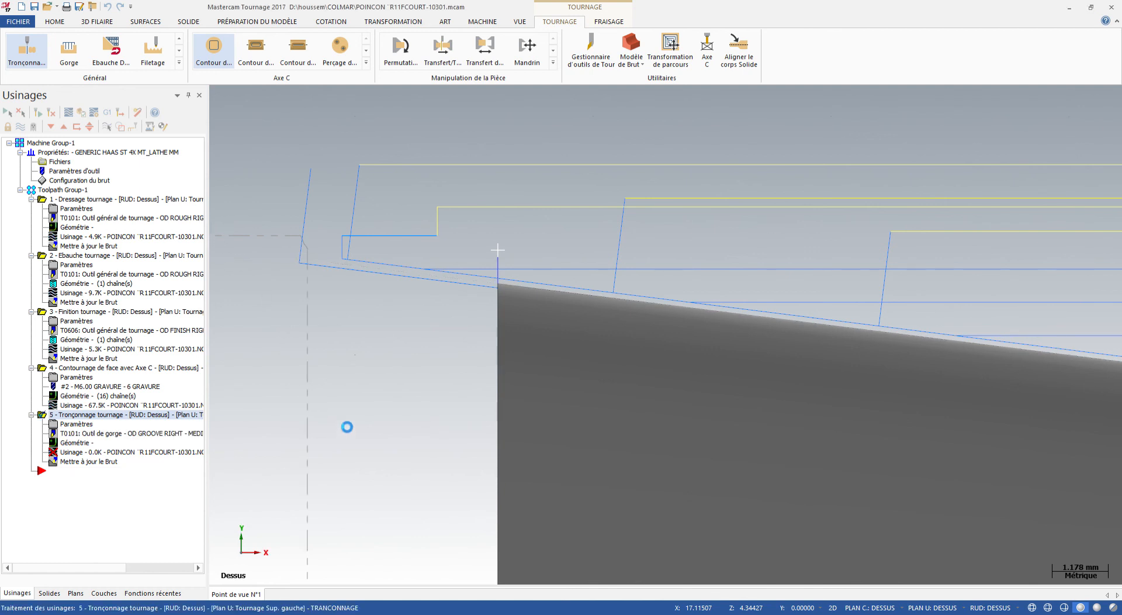
Step: Backplot the cutoff operation at a faster playback speed and check the tool's travel behind the large end face
scroll(296, 308, down, 3)
scroll(295, 287, down, 4)
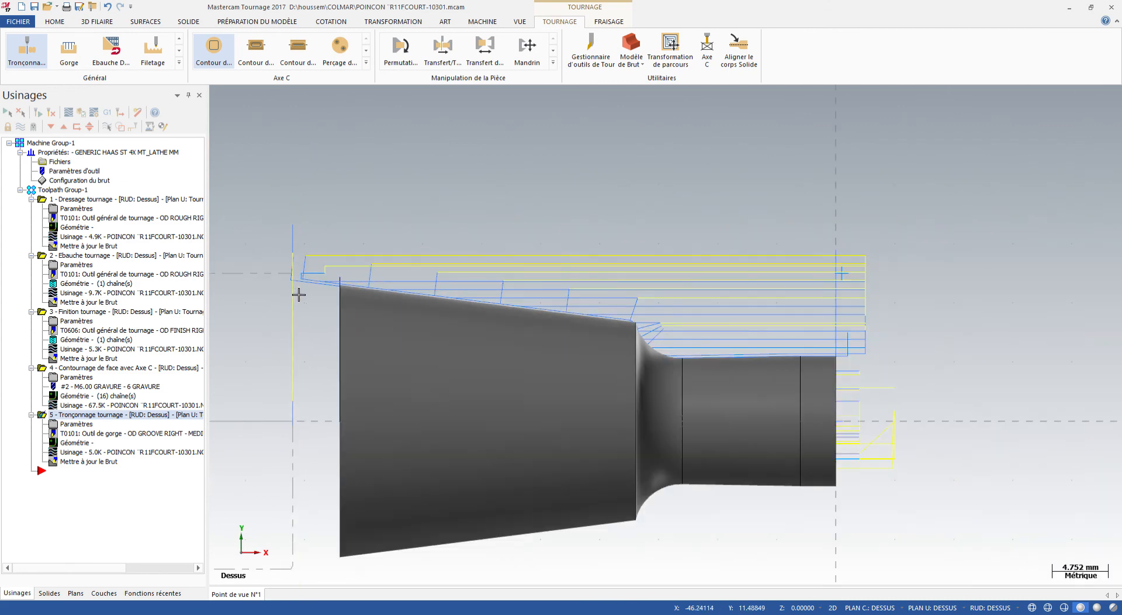
click(68, 113)
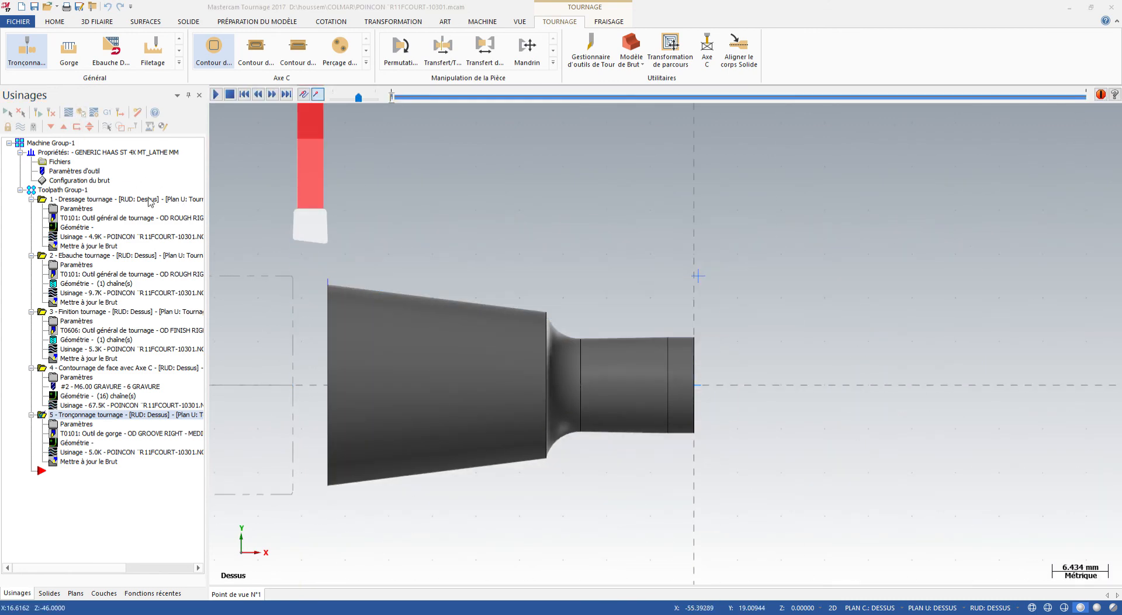
scroll(388, 250, up, 2)
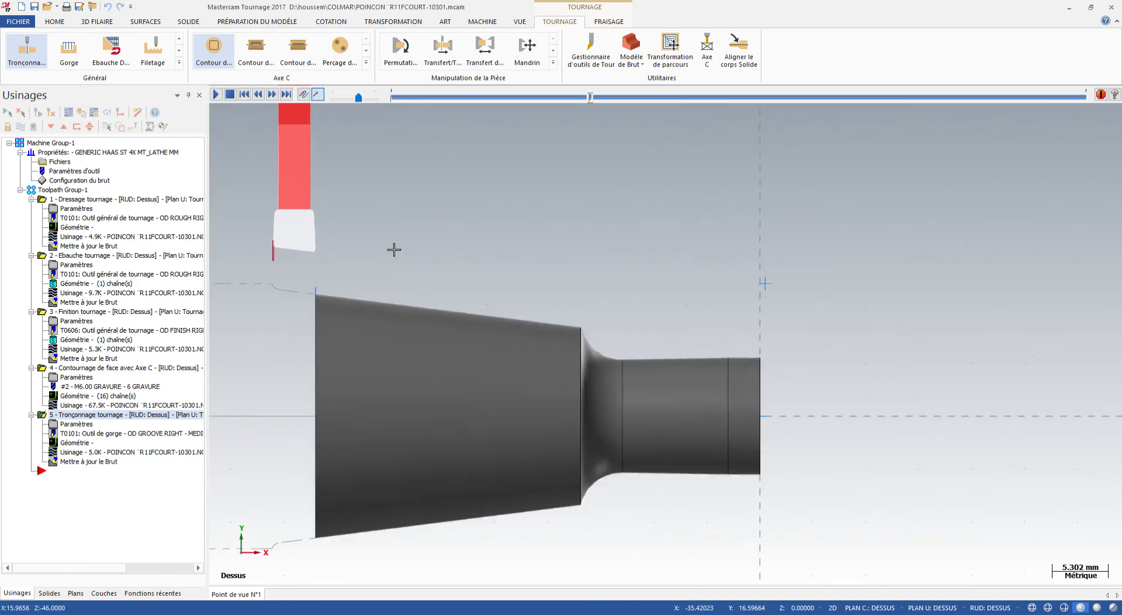
scroll(387, 212, down, 2)
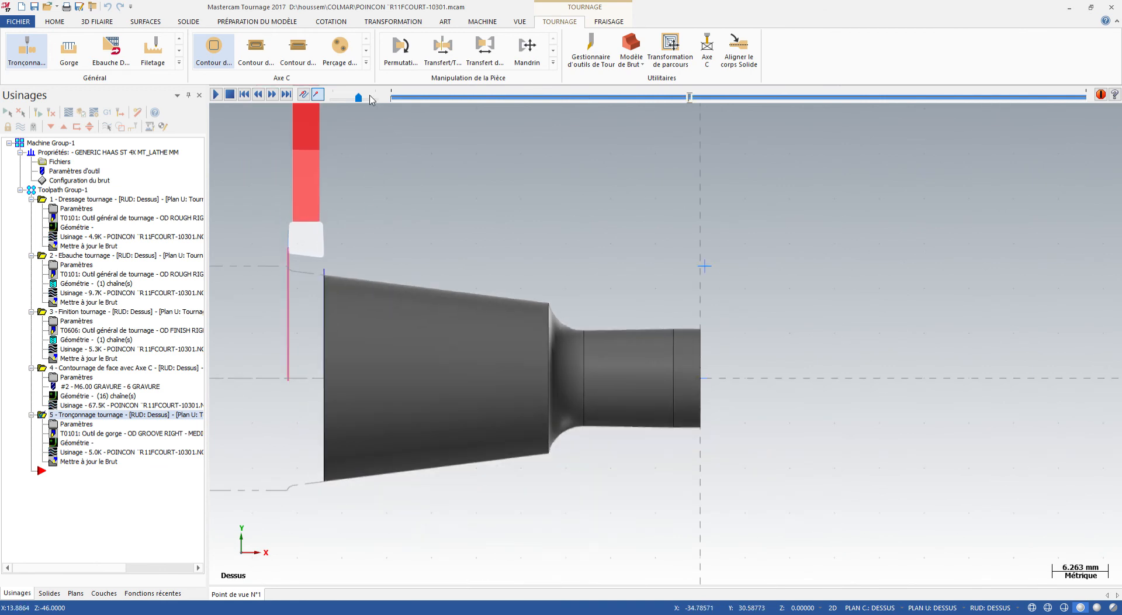
drag(358, 97, 367, 98)
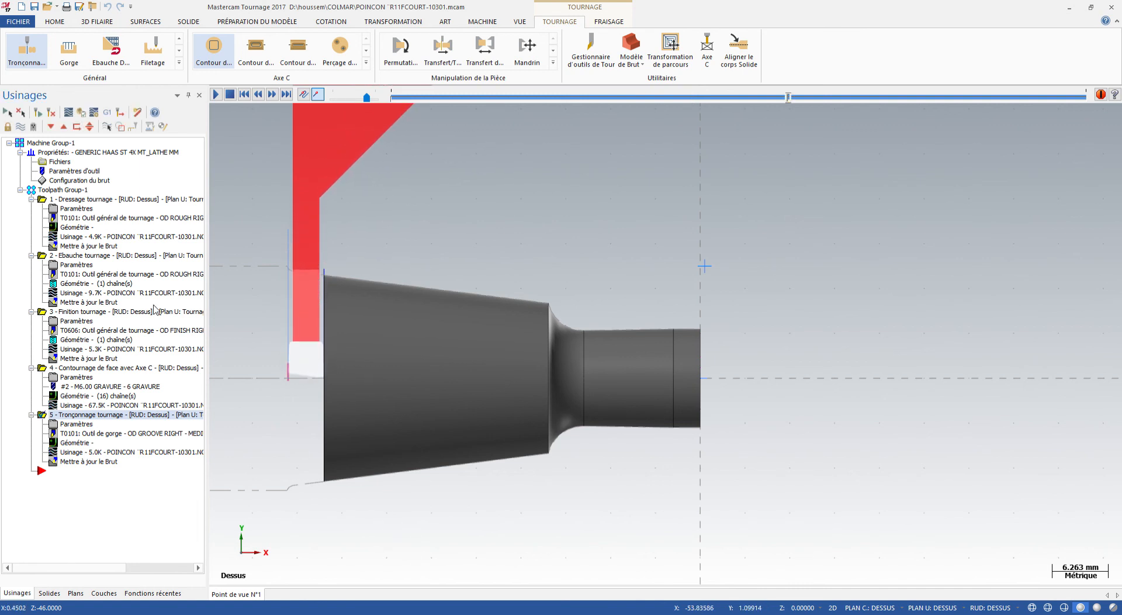
click(97, 186)
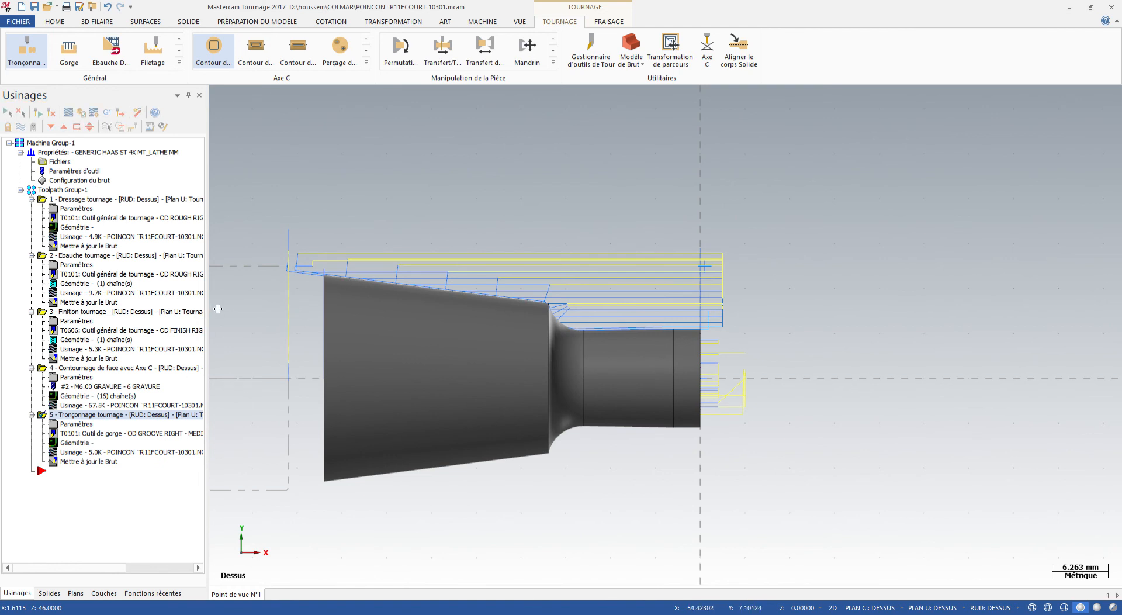
Step: Select all operations and examine the part and toolpaths around both end faces, ending in the Dessus view
click(7, 113)
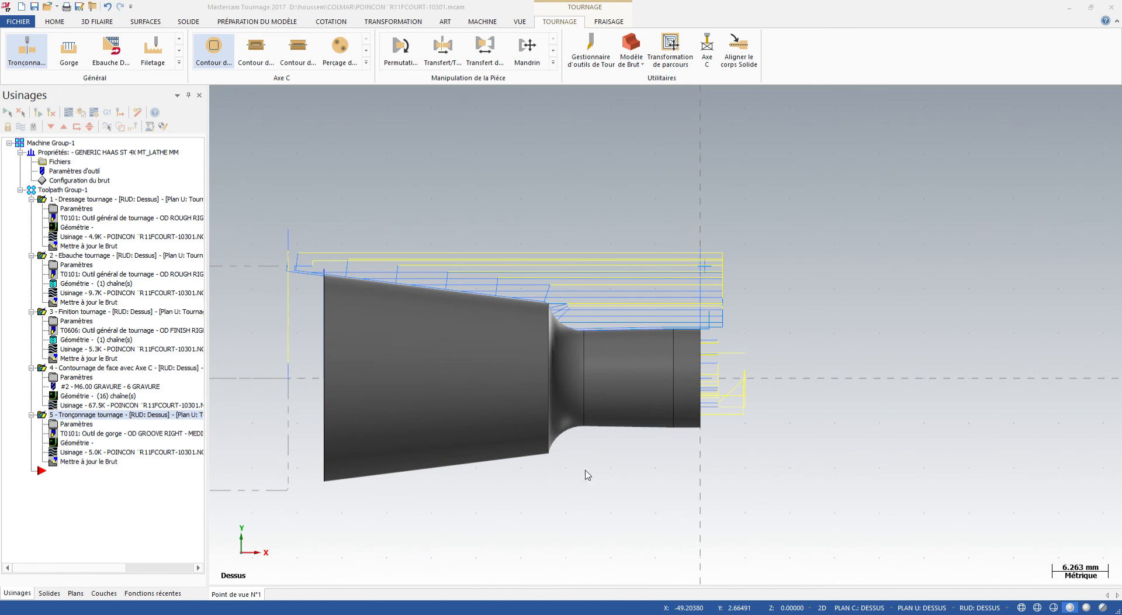
scroll(586, 472, down, 3)
middle_drag(586, 472, 566, 473)
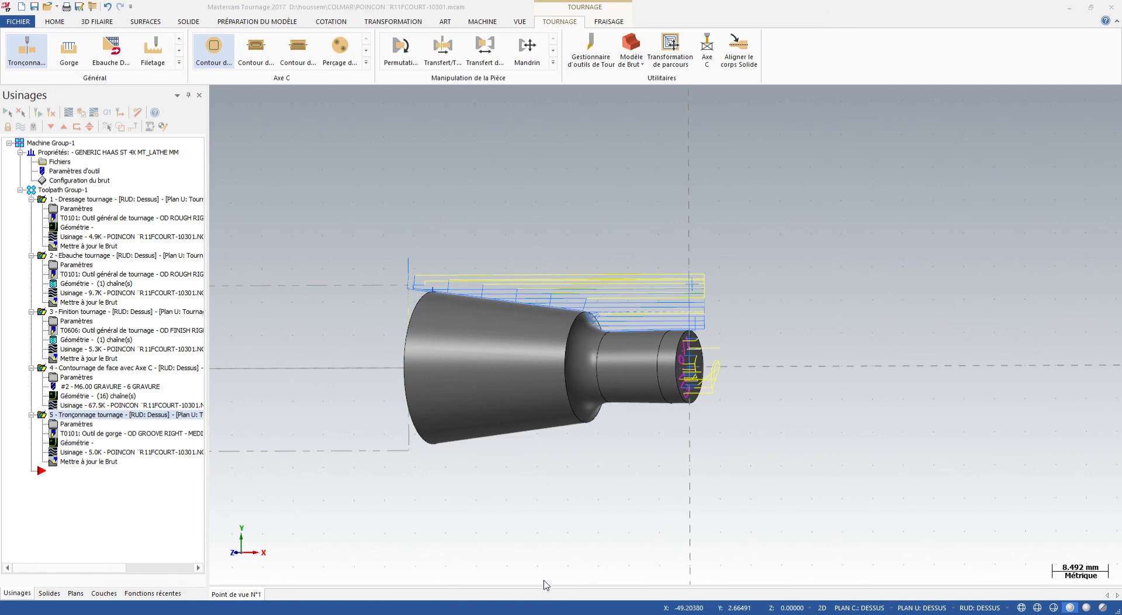
middle_drag(591, 469, 715, 402)
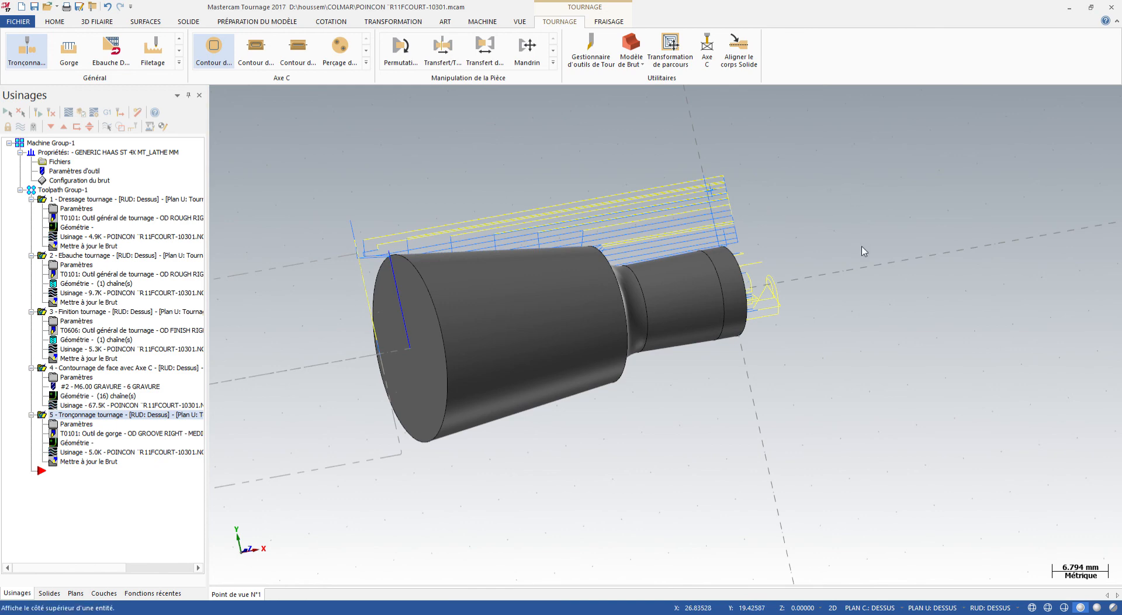
key(alt+1)
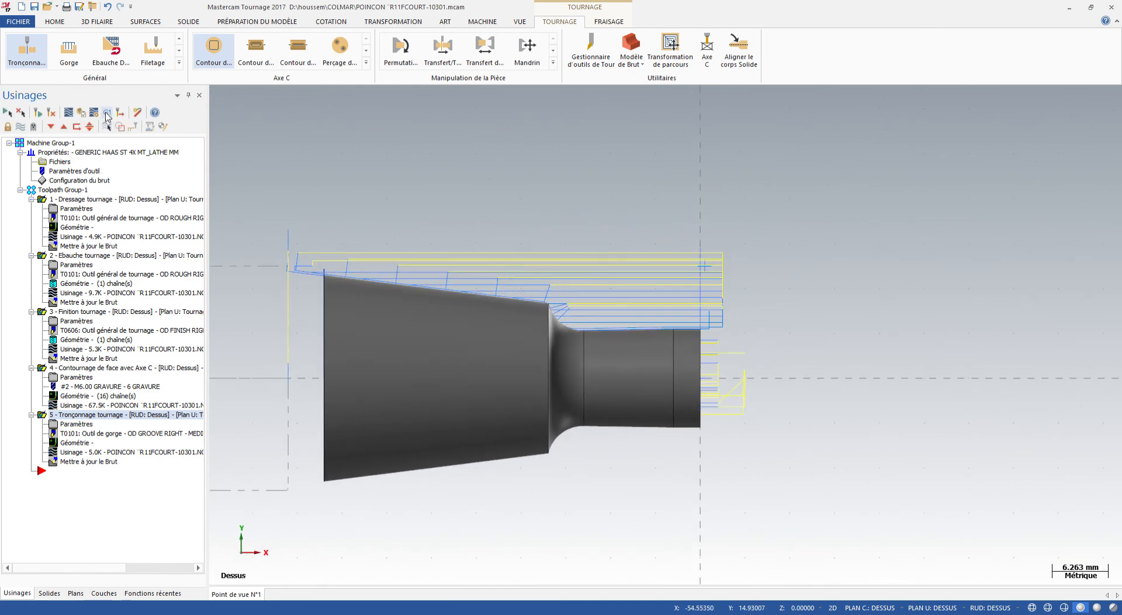
Step: Post-process the selected operations to NC code, and collapse the Dressage and Ebauche operations in the operations tree
click(106, 112)
click(80, 344)
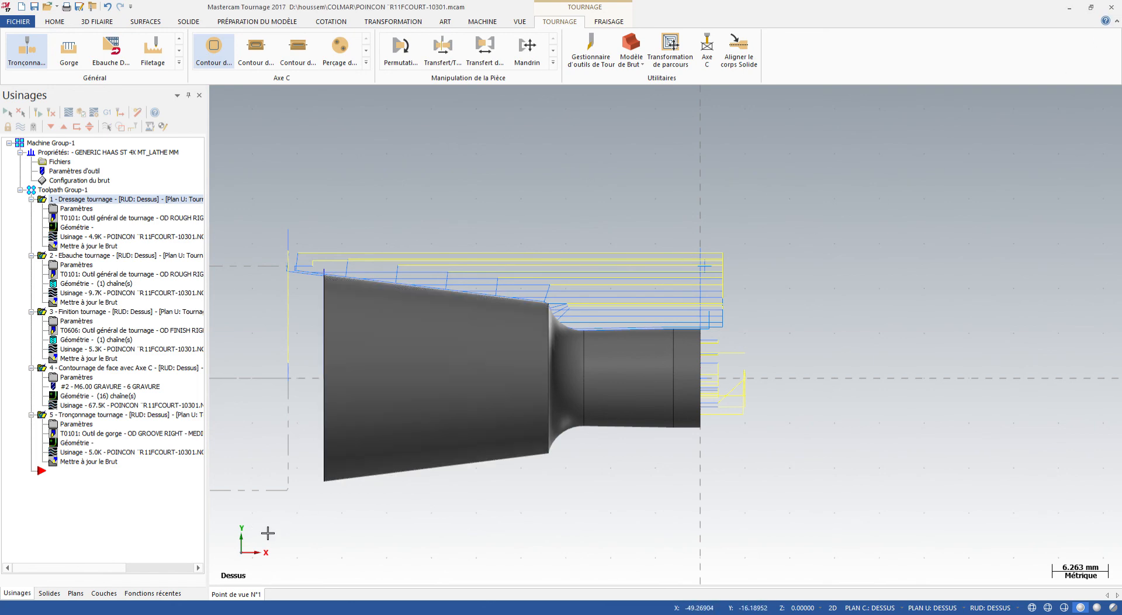
click(32, 199)
click(32, 209)
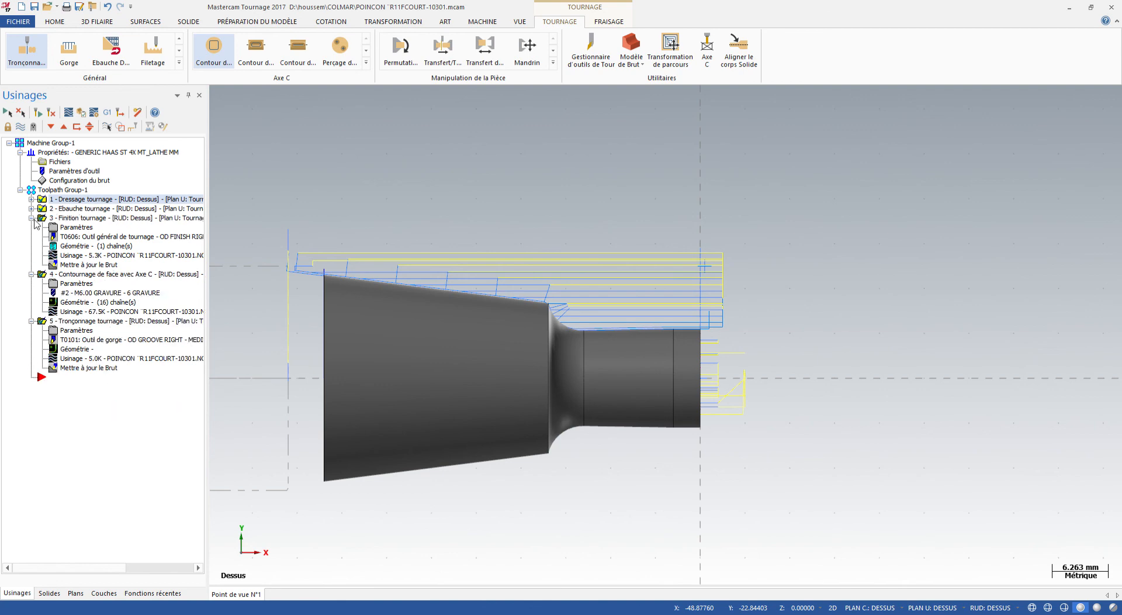